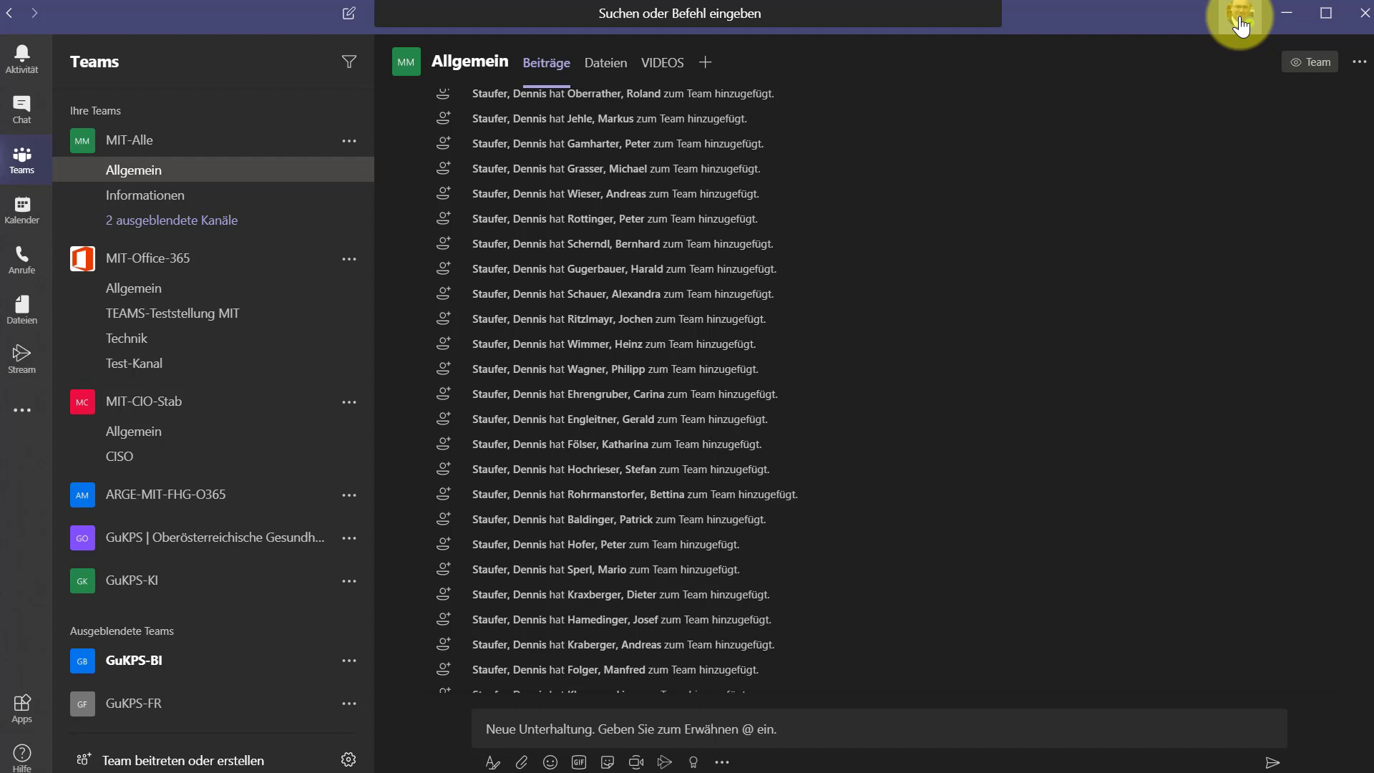
# Open the notification settings and set "Erwähnungen meiner Person" to "Nur in Feed anzeigen"
pyautogui.click(1241, 27)
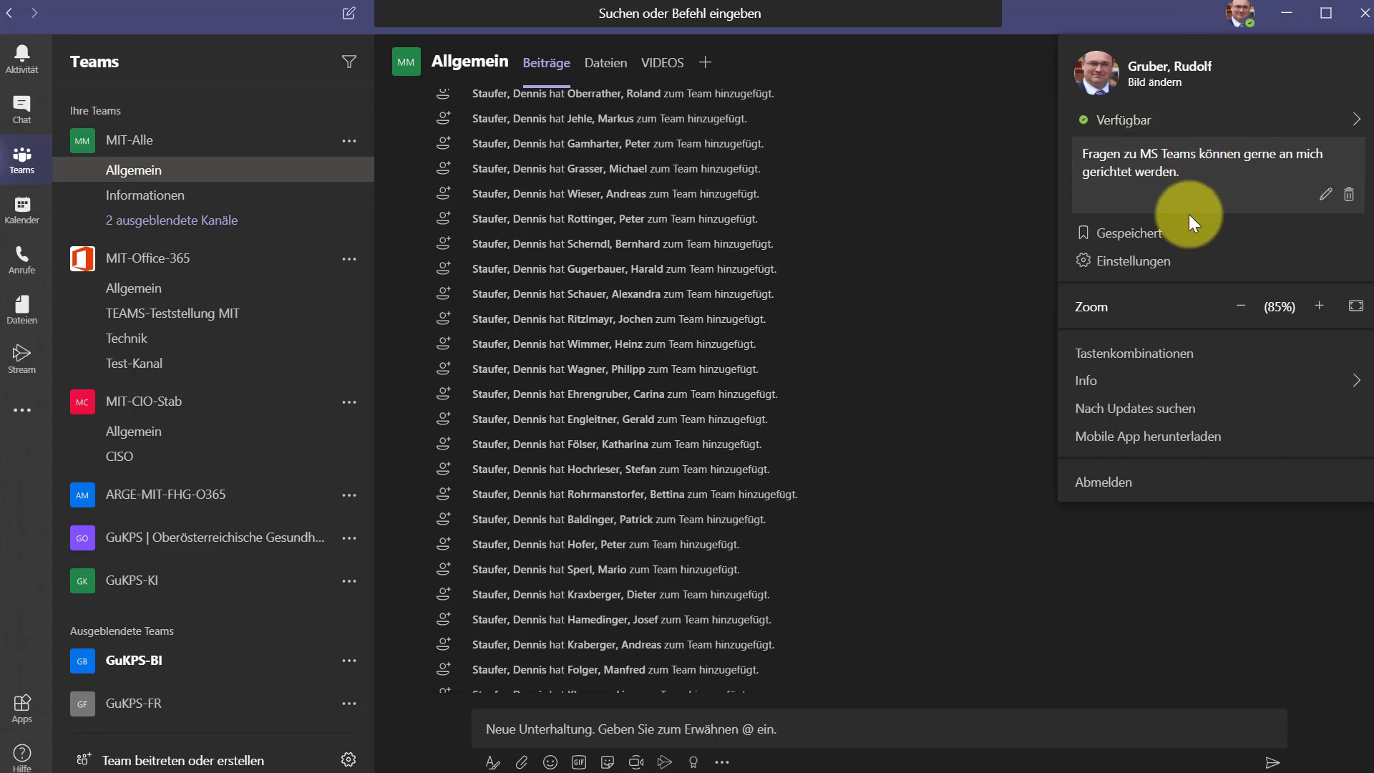
pyautogui.click(1150, 262)
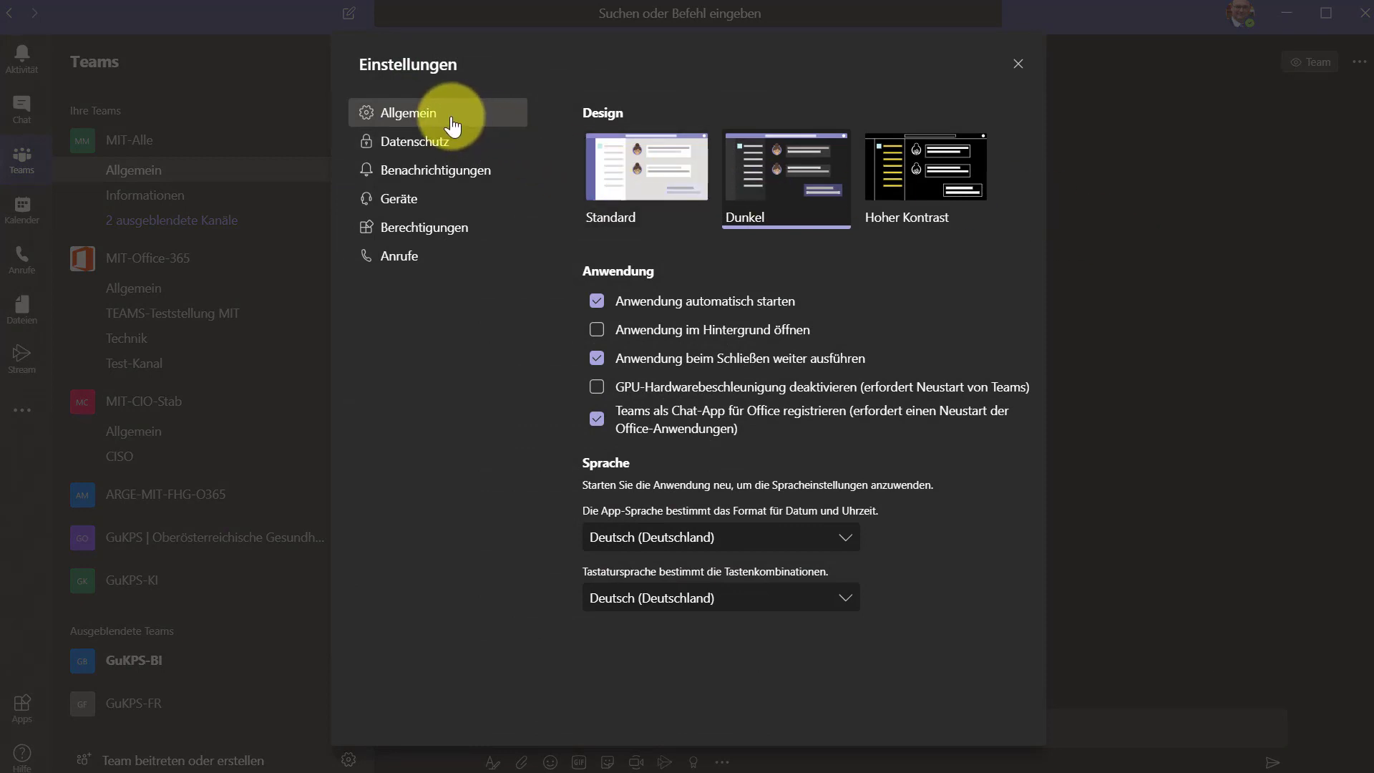
pyautogui.click(399, 177)
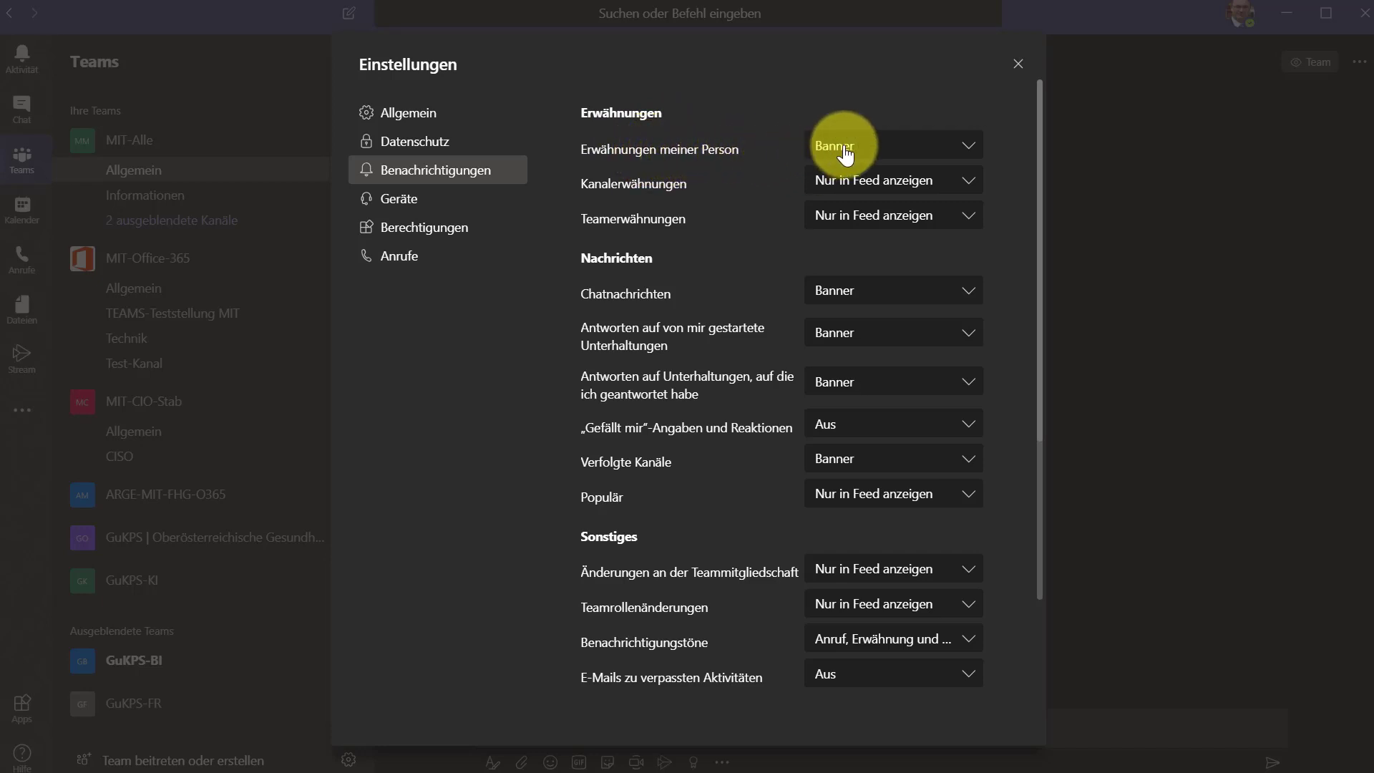
pyautogui.click(973, 150)
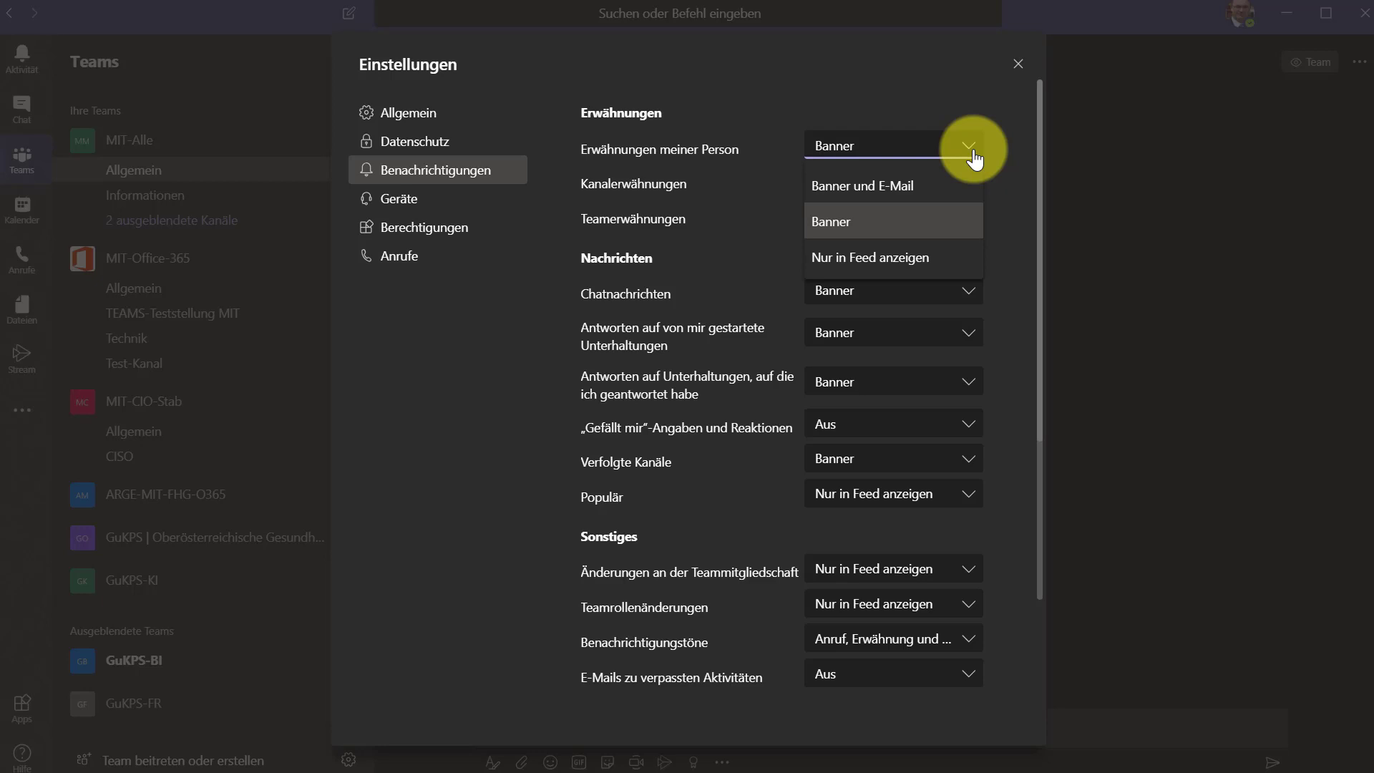
pyautogui.click(887, 256)
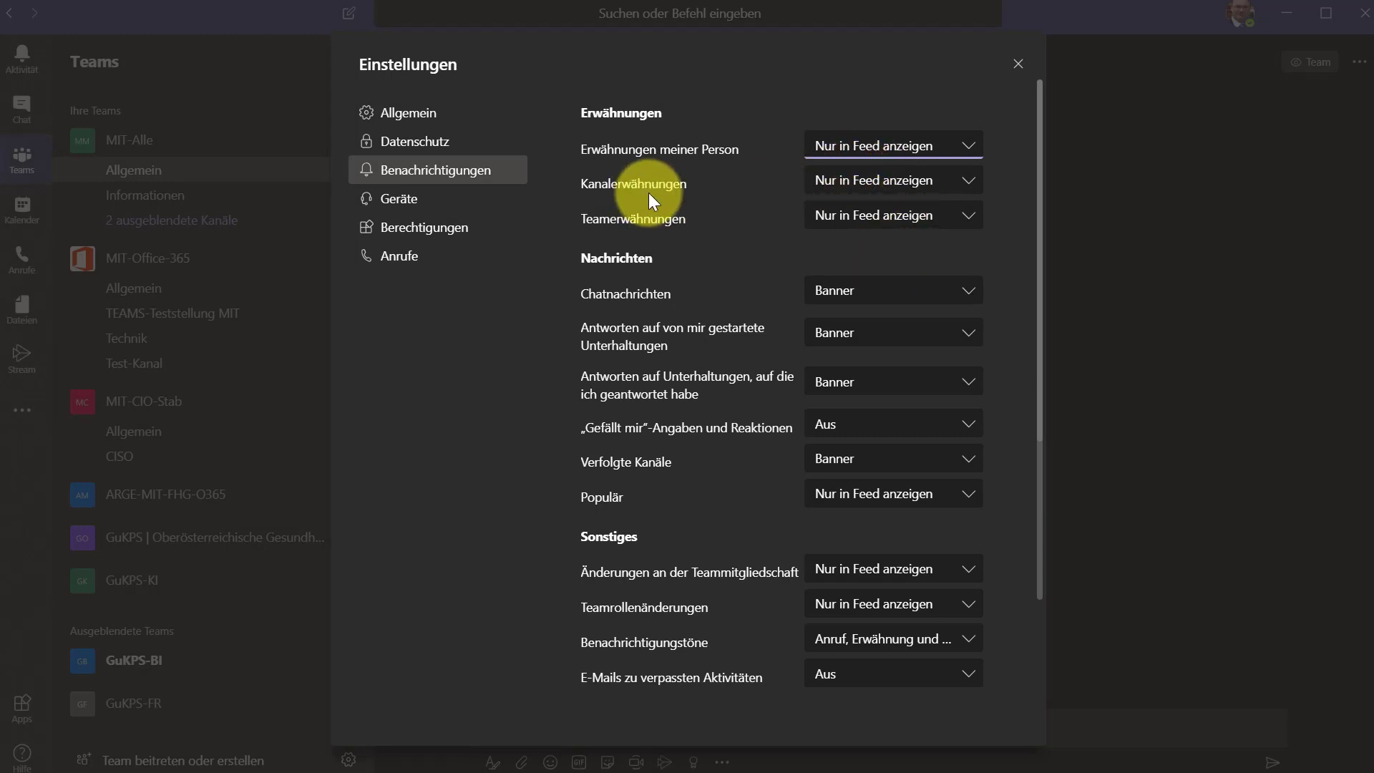
# Review the available notification options for "Kanalerwähnungen" and "Teamerwähnungen" without changing them
pyautogui.click(971, 184)
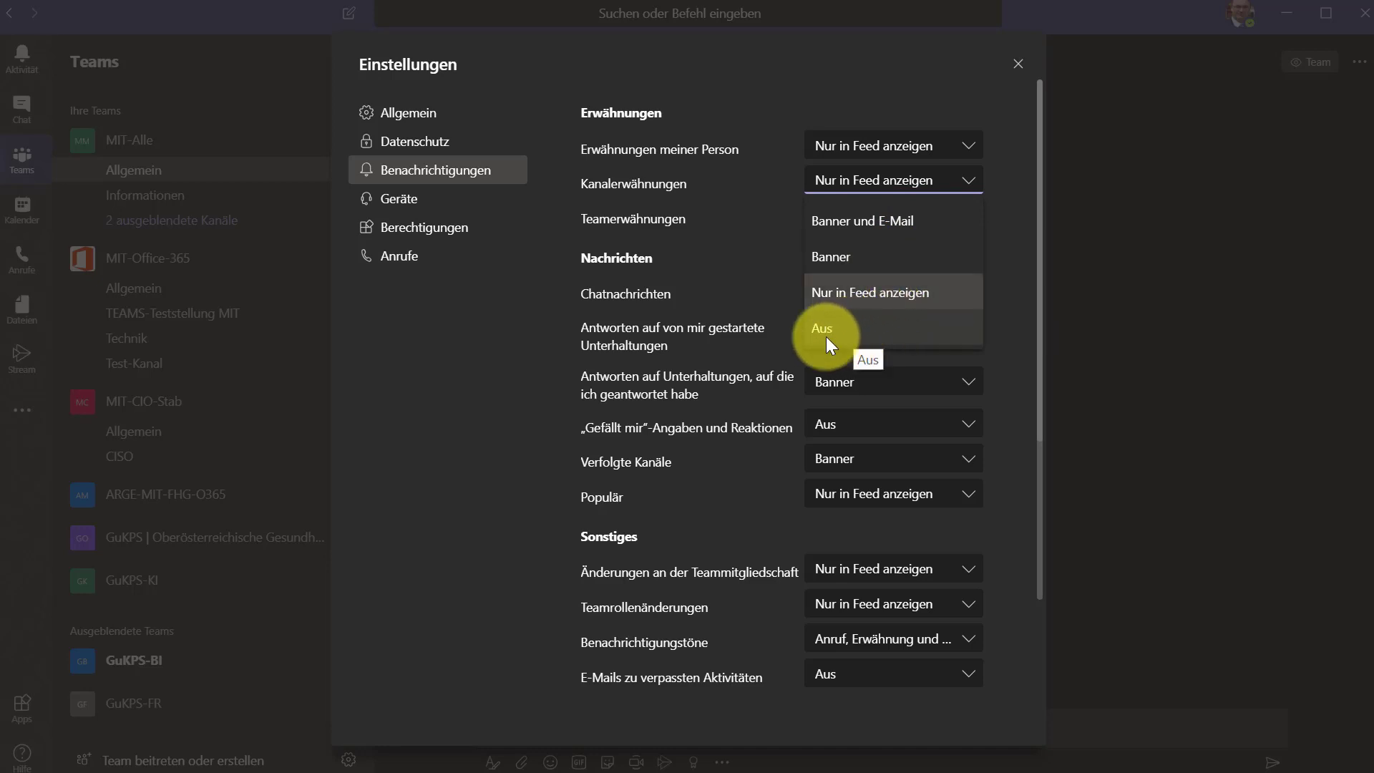
pyautogui.click(904, 188)
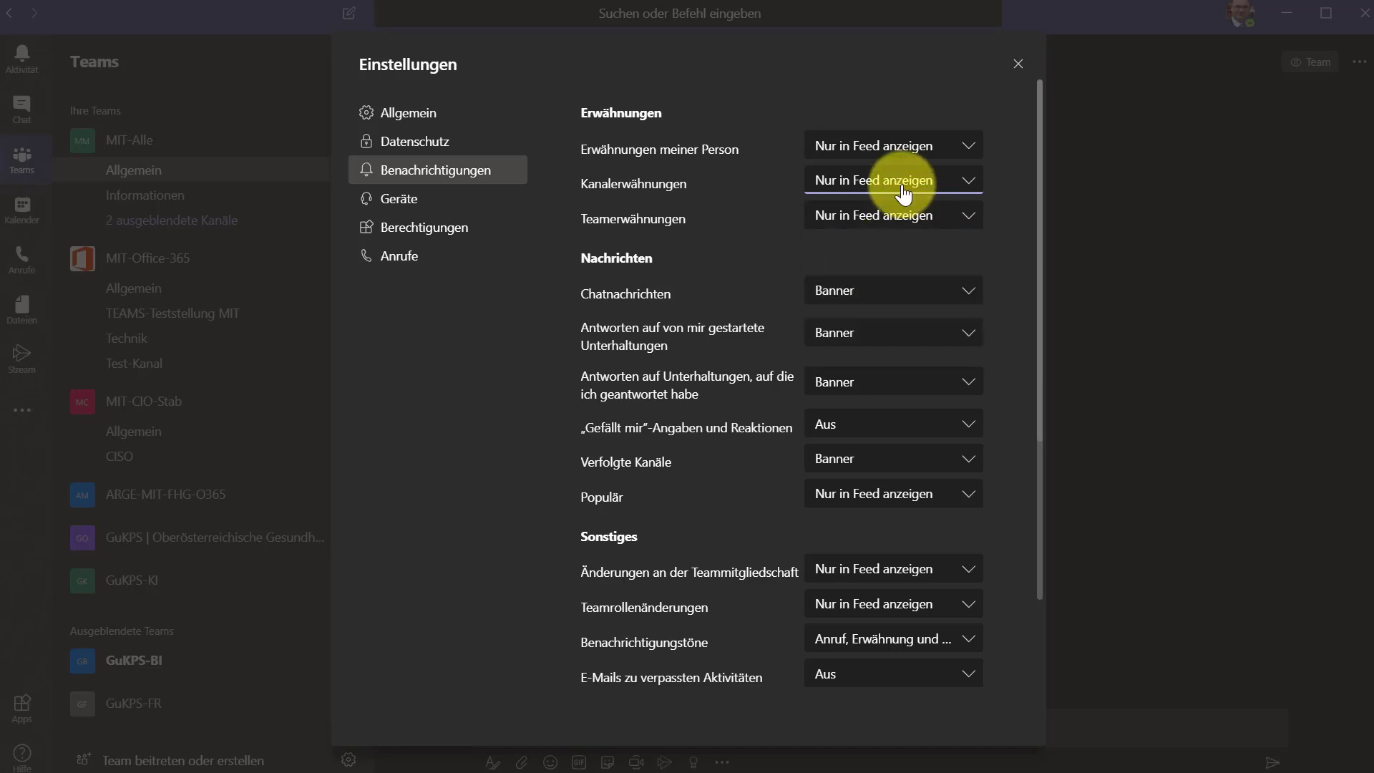
pyautogui.click(866, 228)
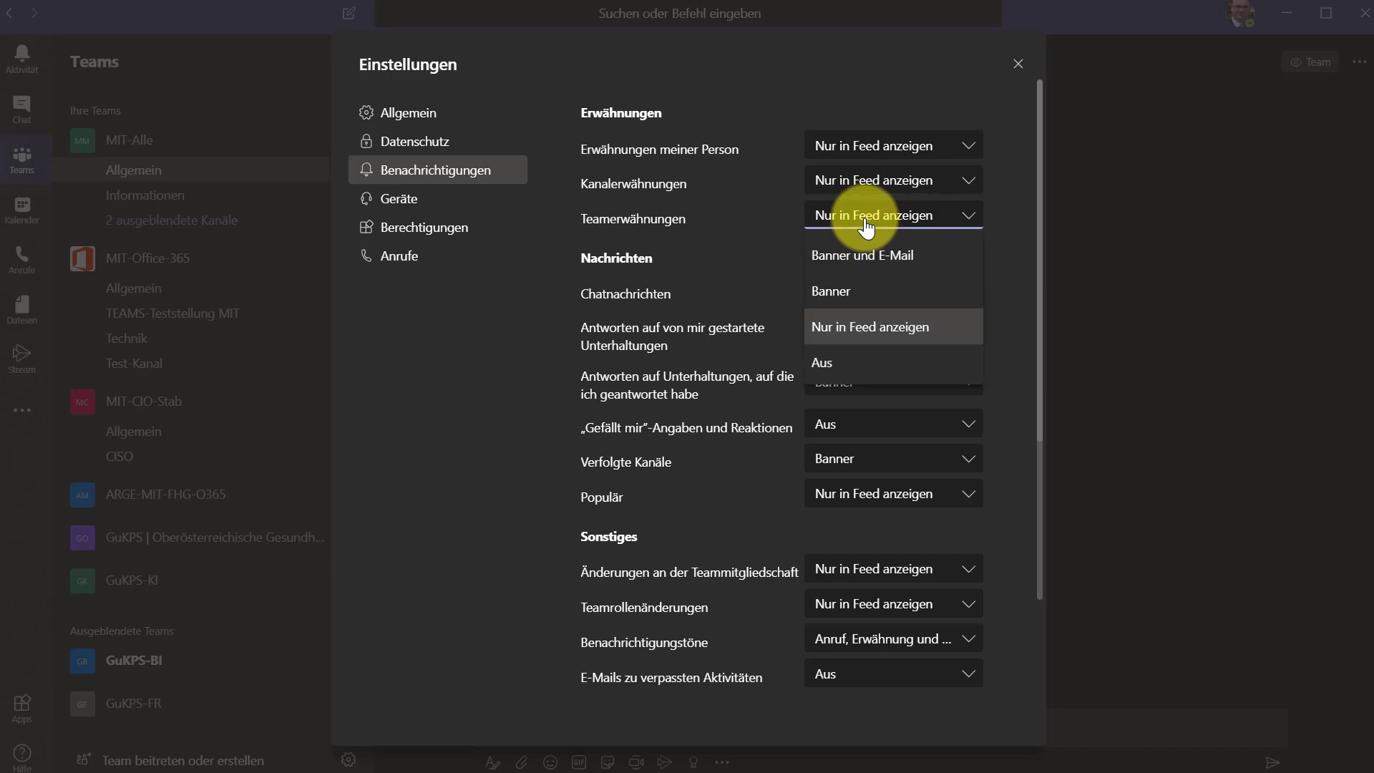
pyautogui.click(866, 228)
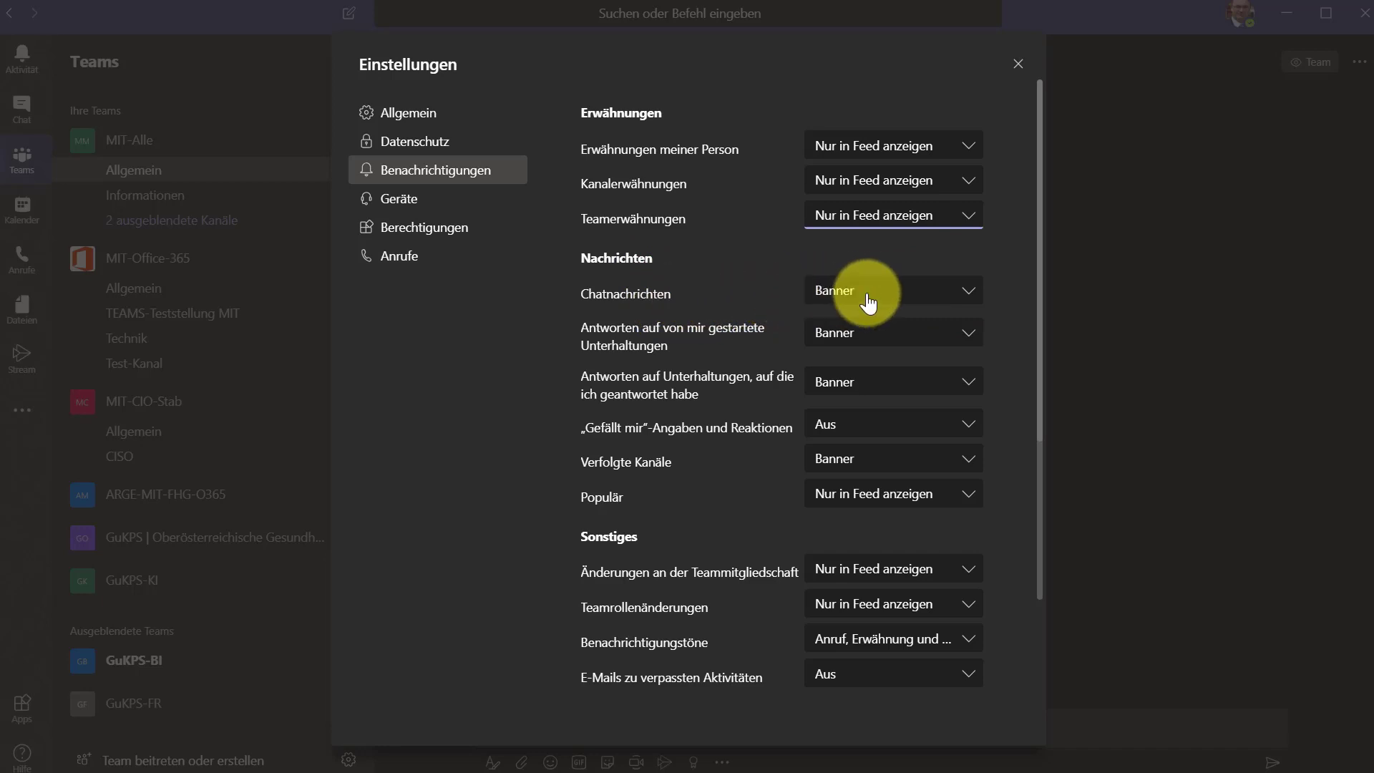
# Set "Chatnachrichten" to "Aus" and choose "Banner" for "Antworten auf von mir gestartete Unterhaltungen"
pyautogui.click(970, 292)
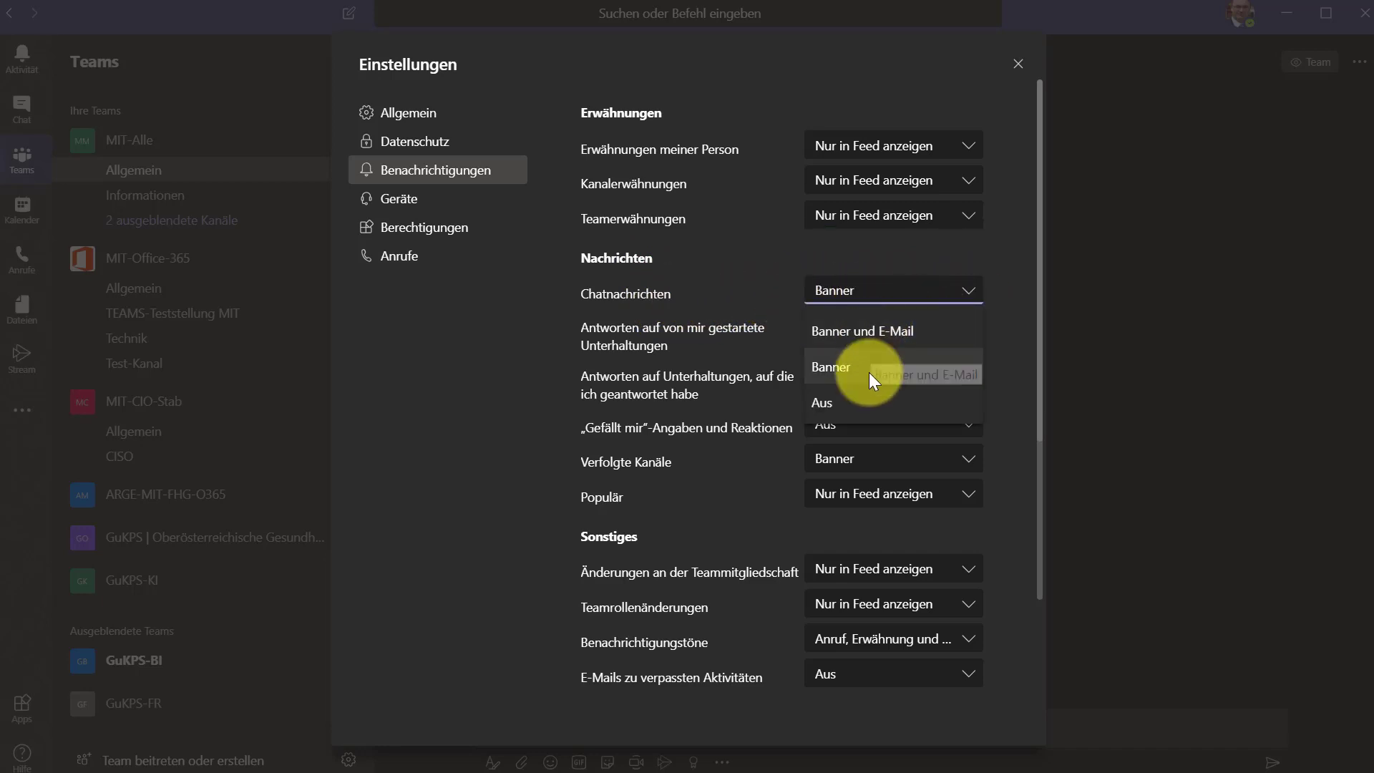
pyautogui.click(869, 405)
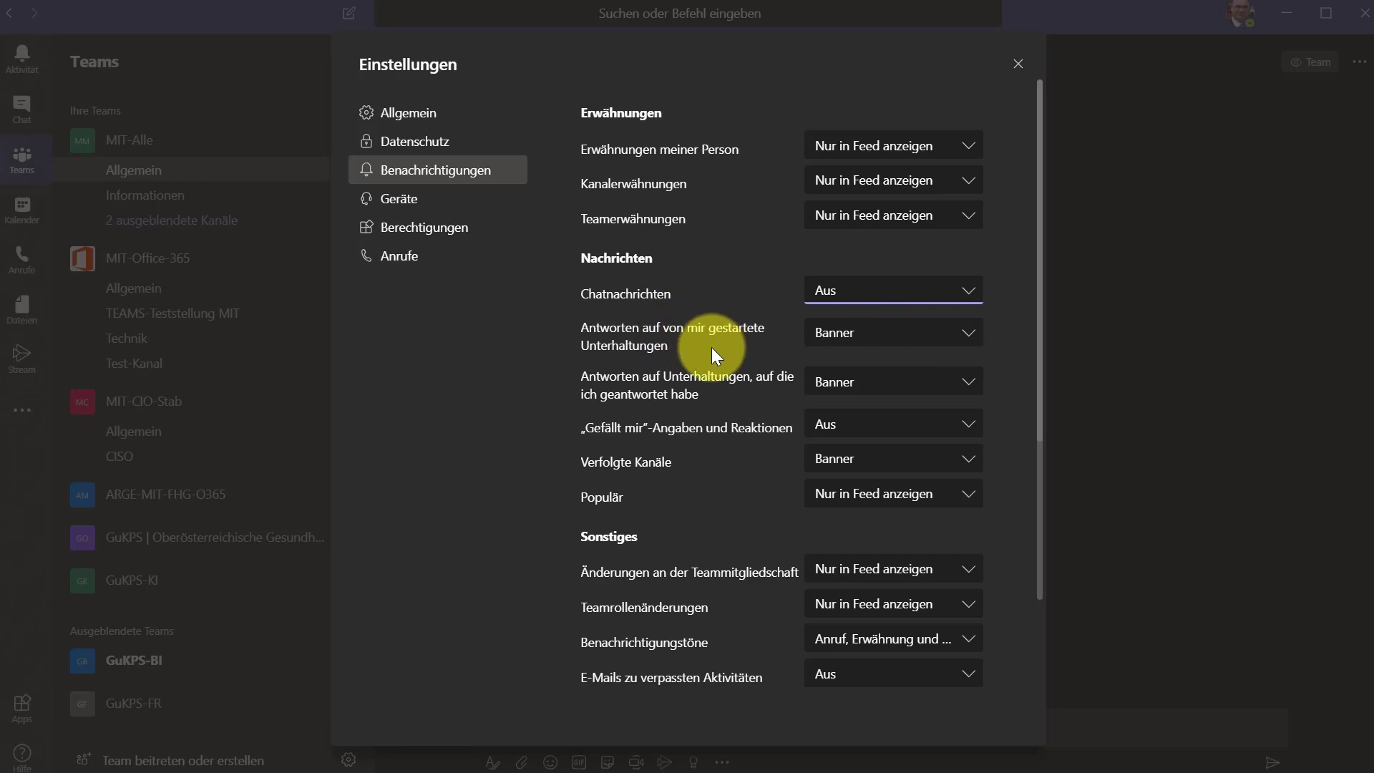
pyautogui.click(970, 335)
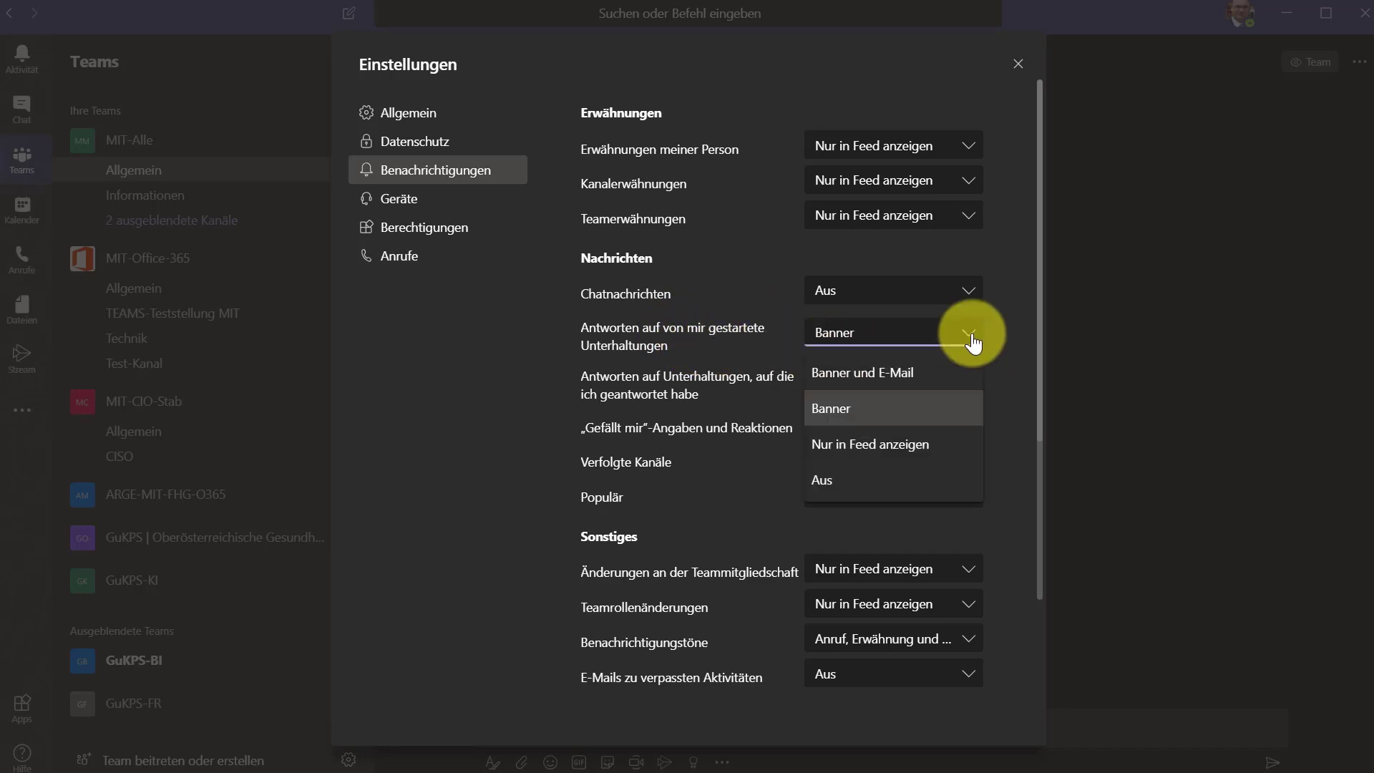
pyautogui.click(825, 408)
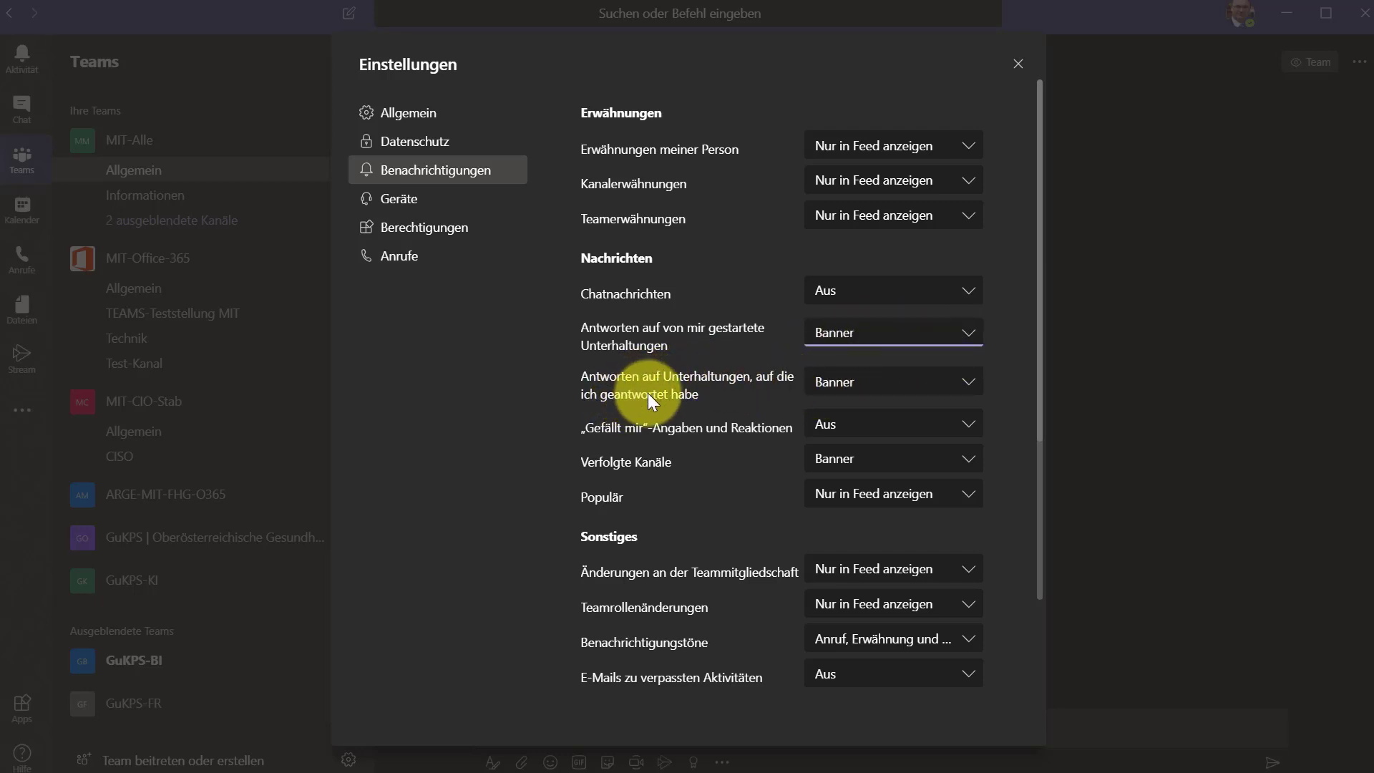
# Set replies to conversations you have answered to "Nur in Feed anzeigen" and check the options for likes and reactions
pyautogui.click(972, 384)
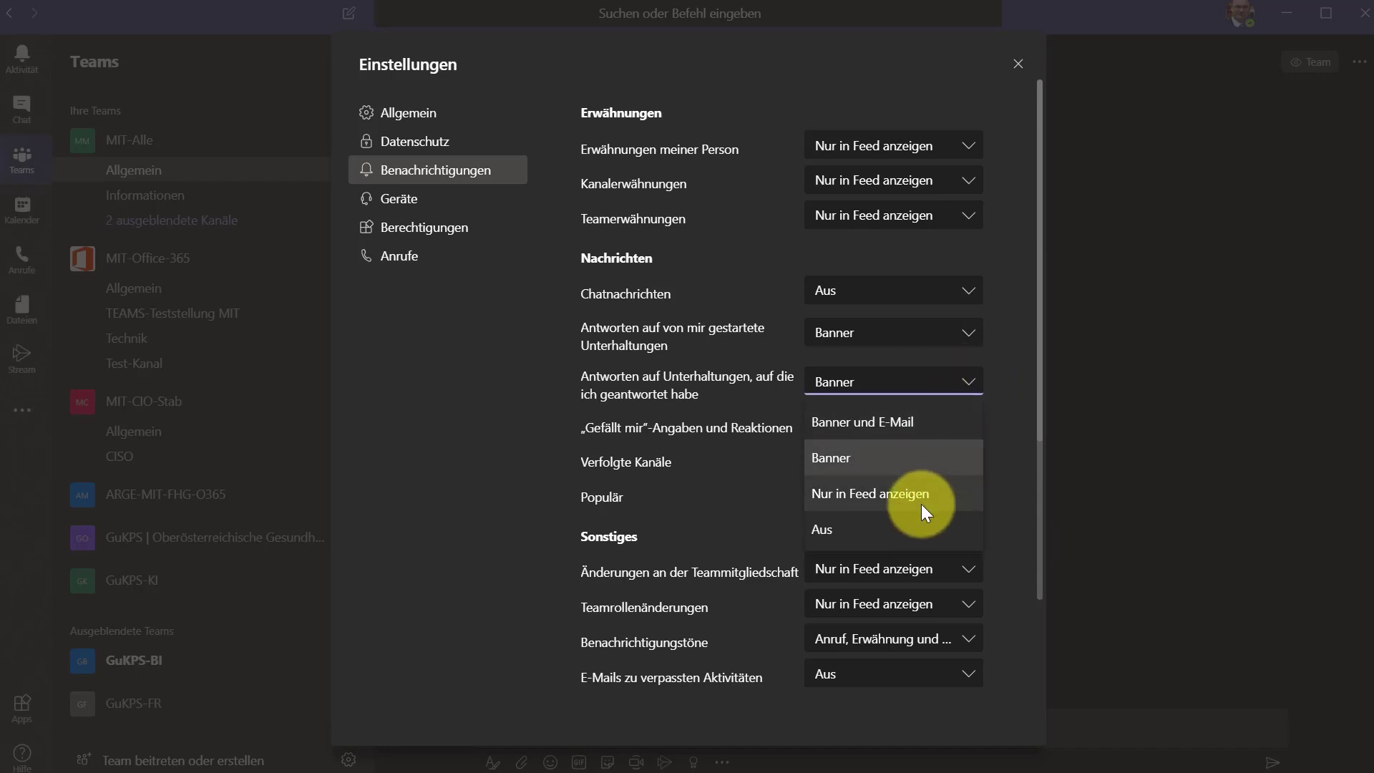
pyautogui.click(900, 500)
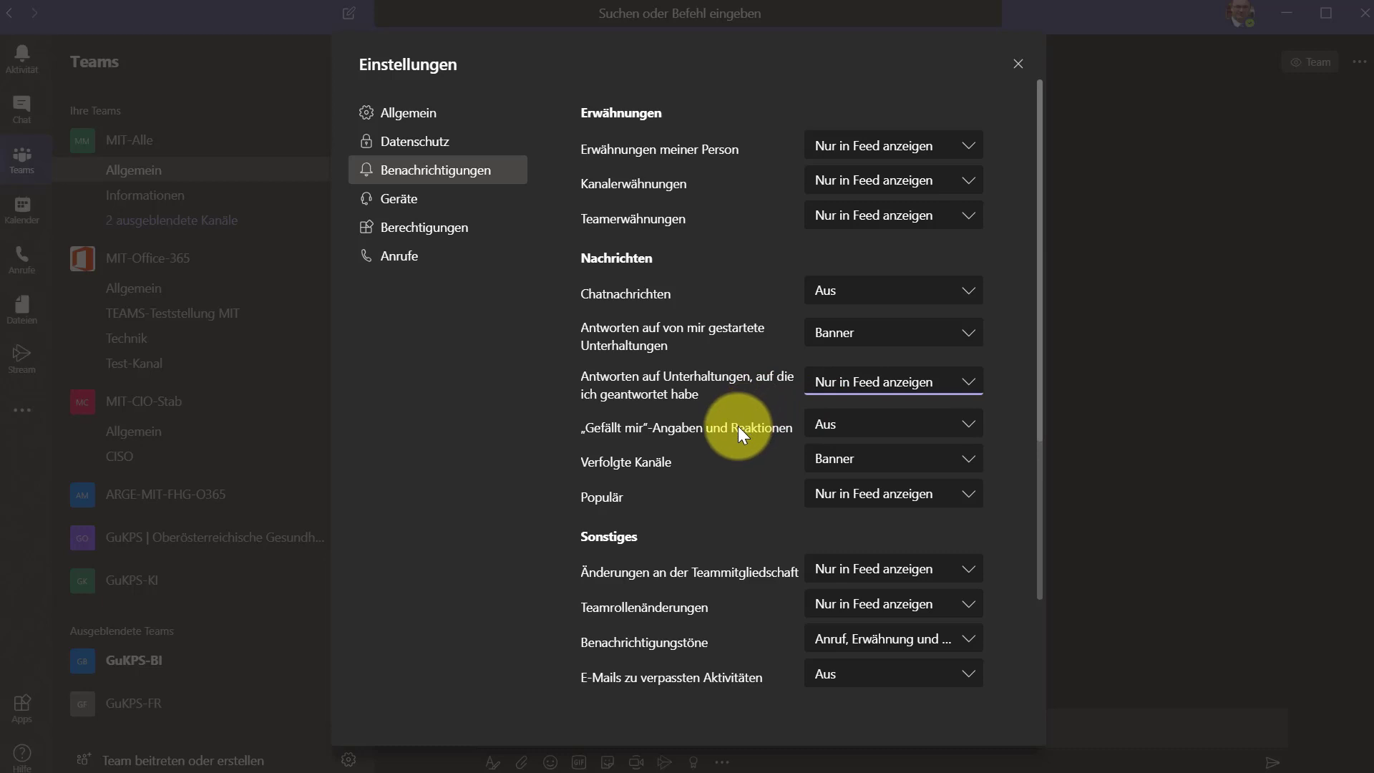
pyautogui.click(970, 426)
pyautogui.click(974, 427)
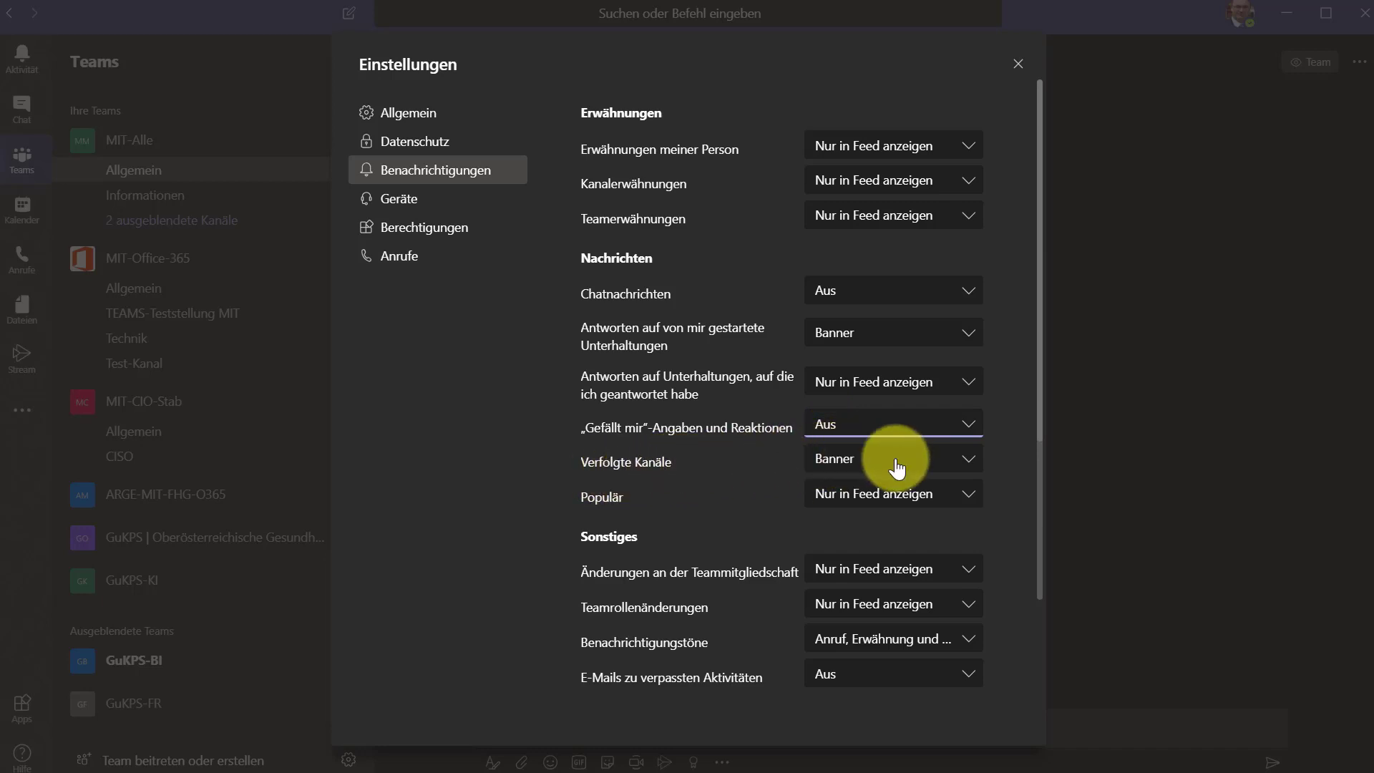
# Set "Verfolgte Kanäle" to "Nur in Feed anzeigen" and "Populär" to "Aus"
pyautogui.click(978, 472)
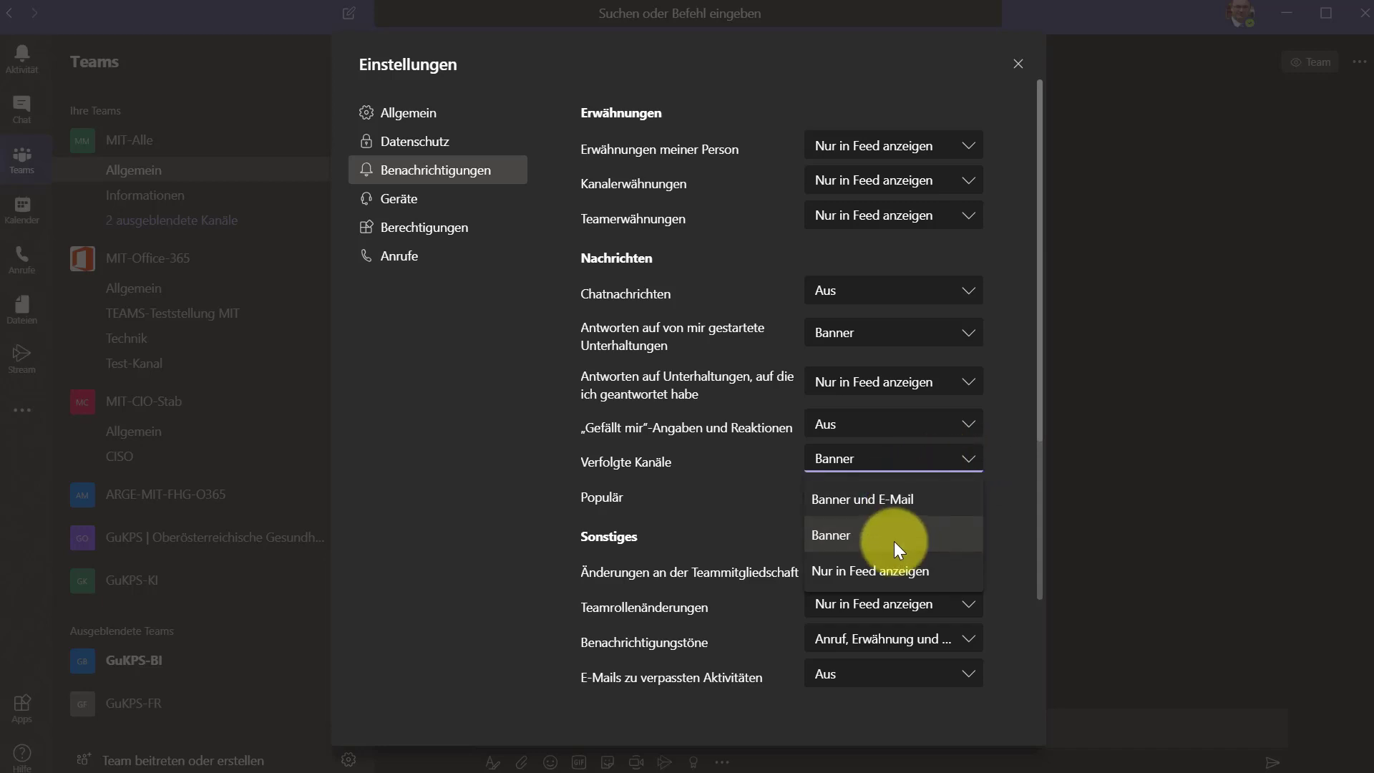
pyautogui.scroll(-1, 891, 561)
pyautogui.scroll(-3, 893, 561)
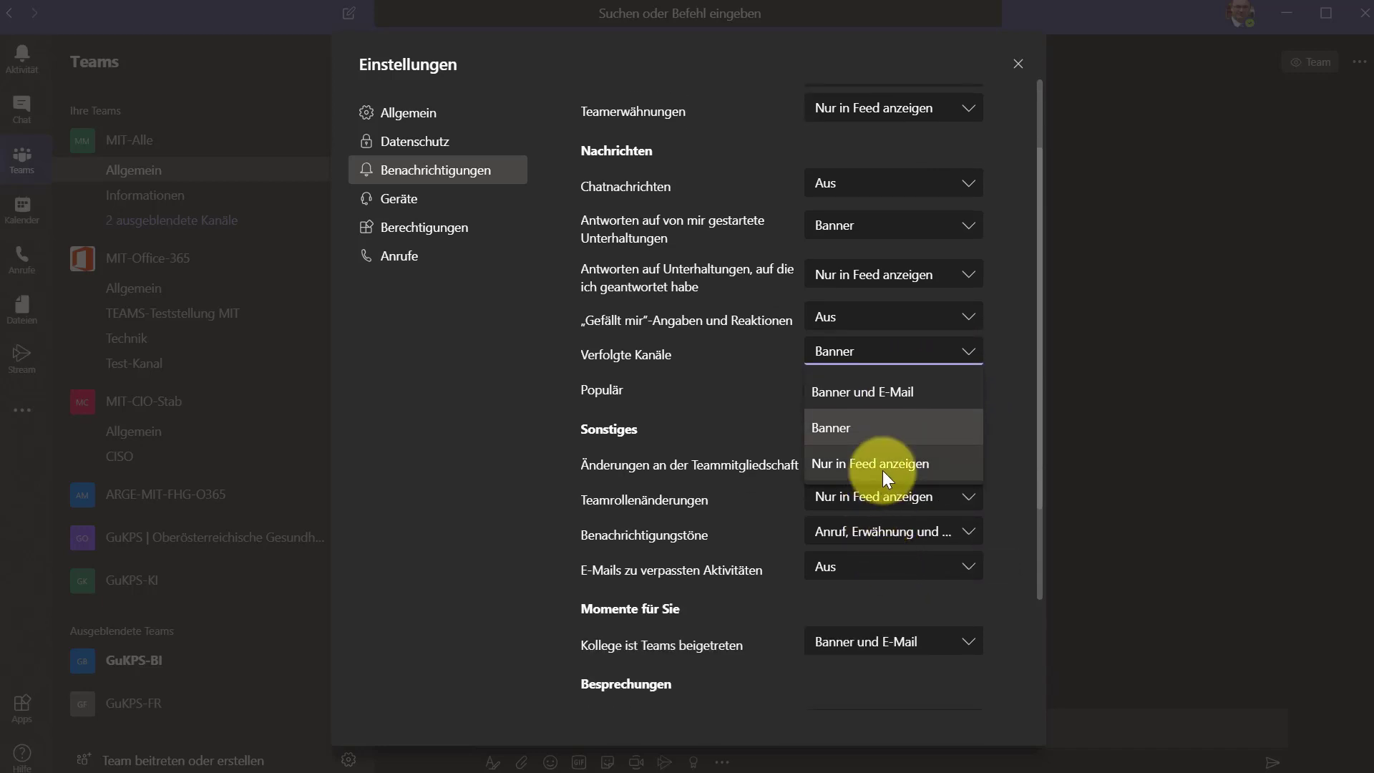
pyautogui.click(883, 471)
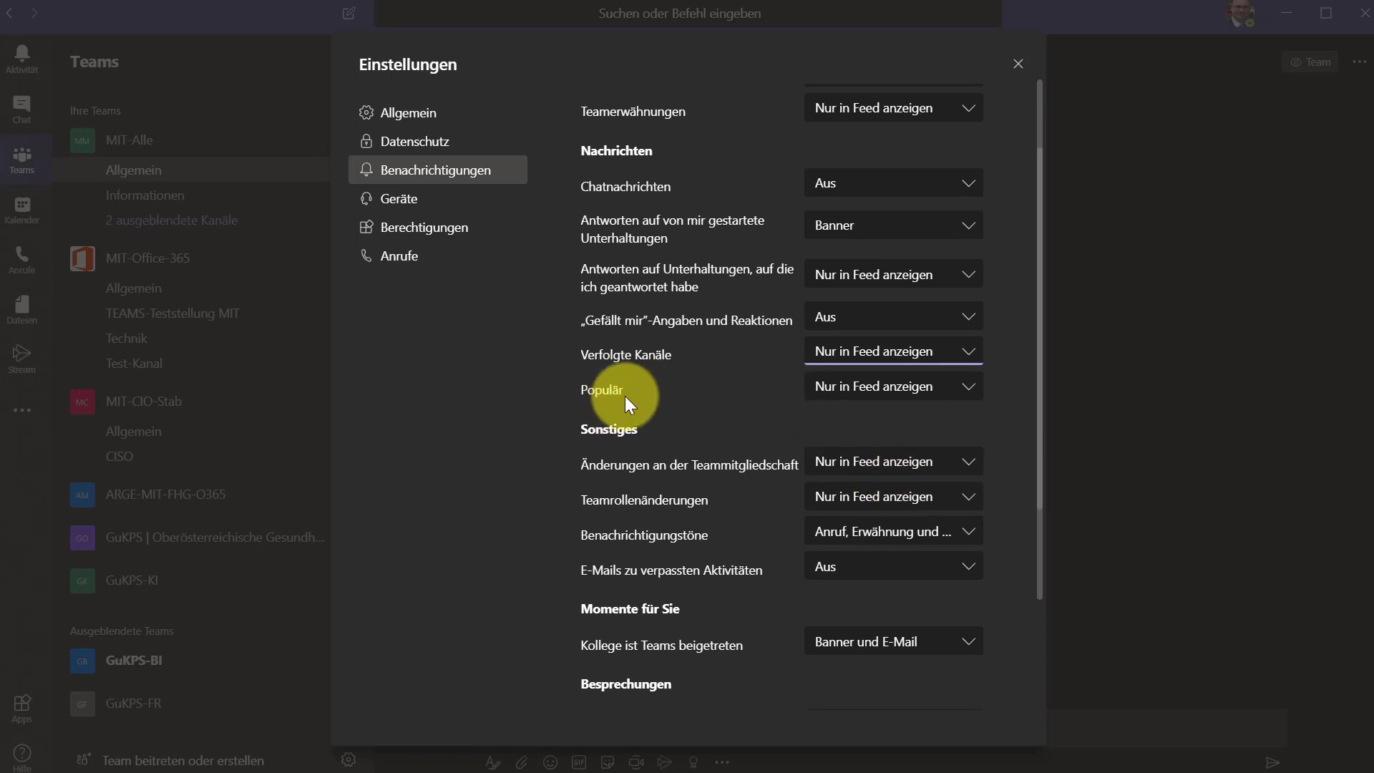
pyautogui.click(976, 390)
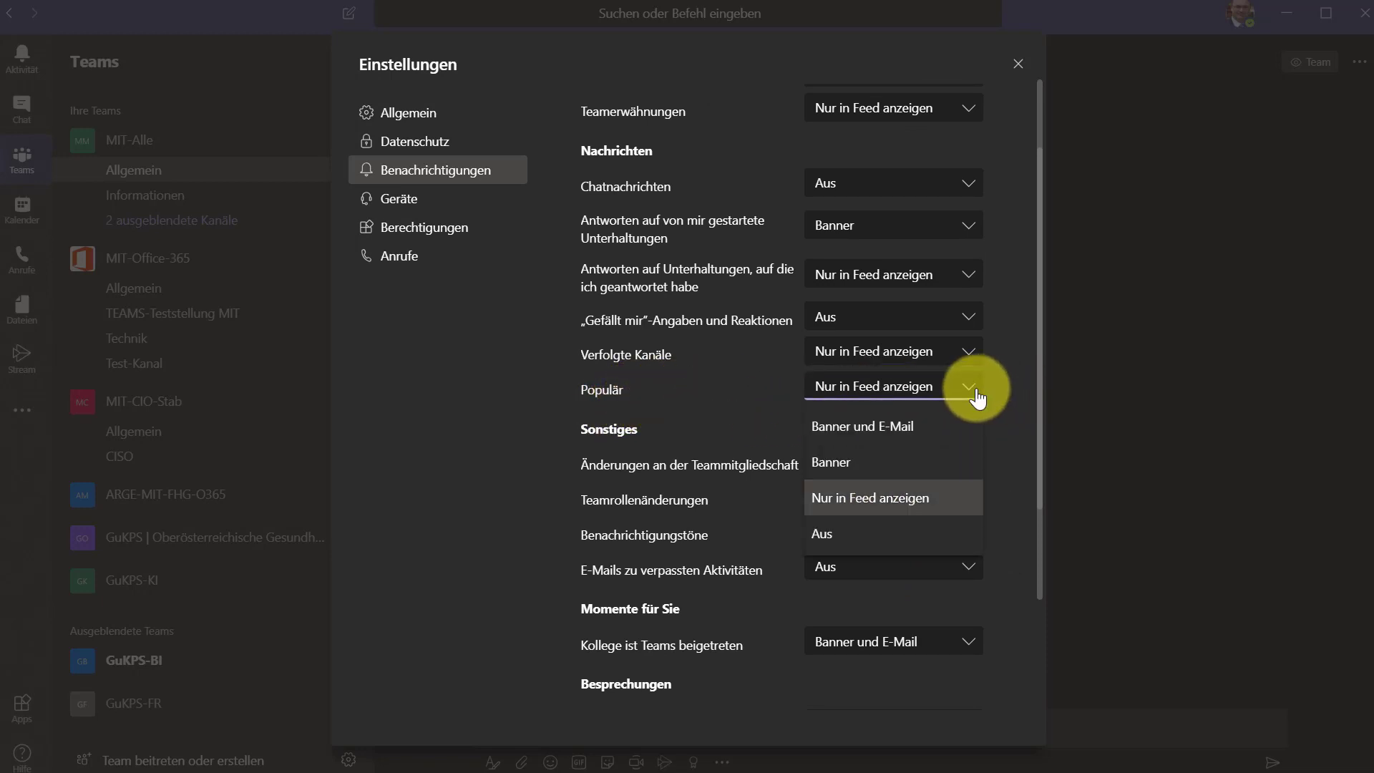
pyautogui.click(887, 534)
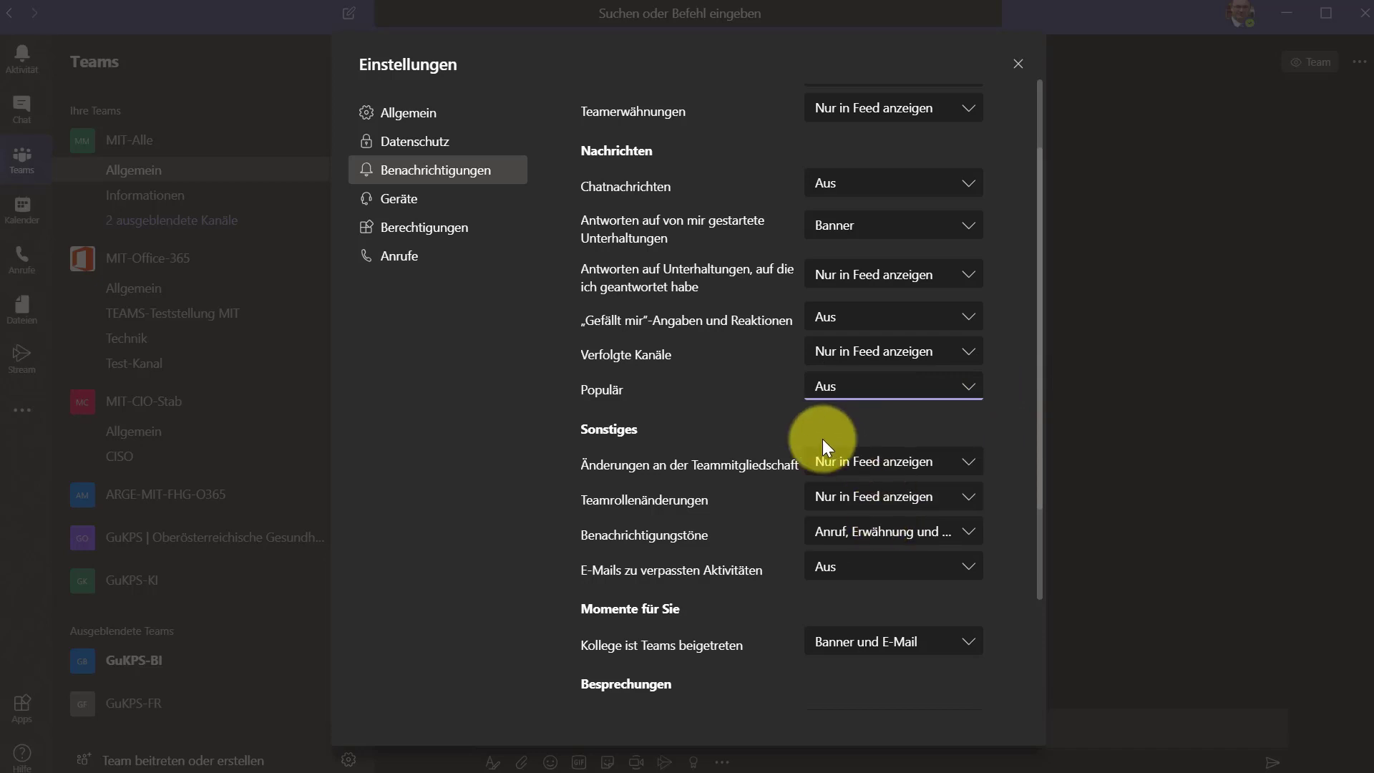
# Review the options for team membership changes, team role changes and notification sounds under "Sonstiges" without changing them
pyautogui.scroll(-3, 698, 444)
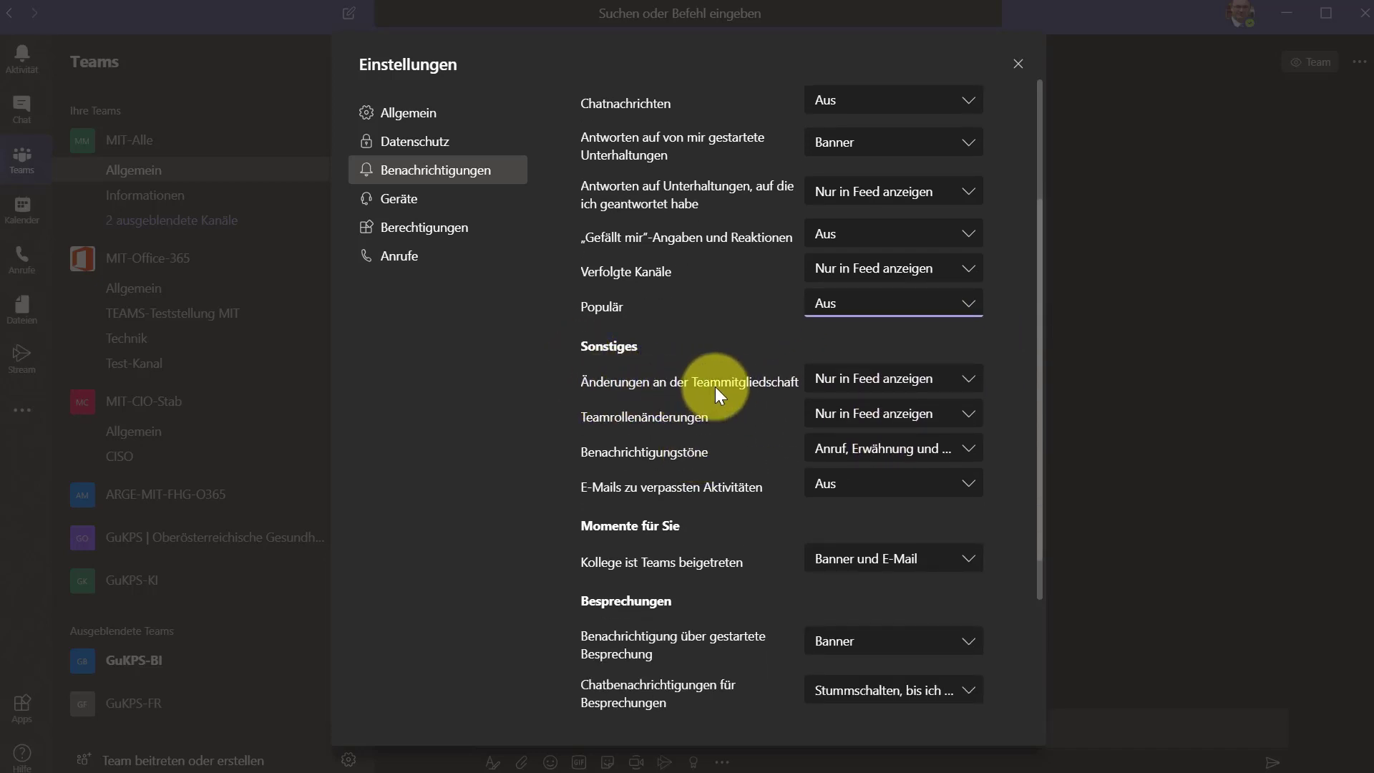
pyautogui.click(978, 389)
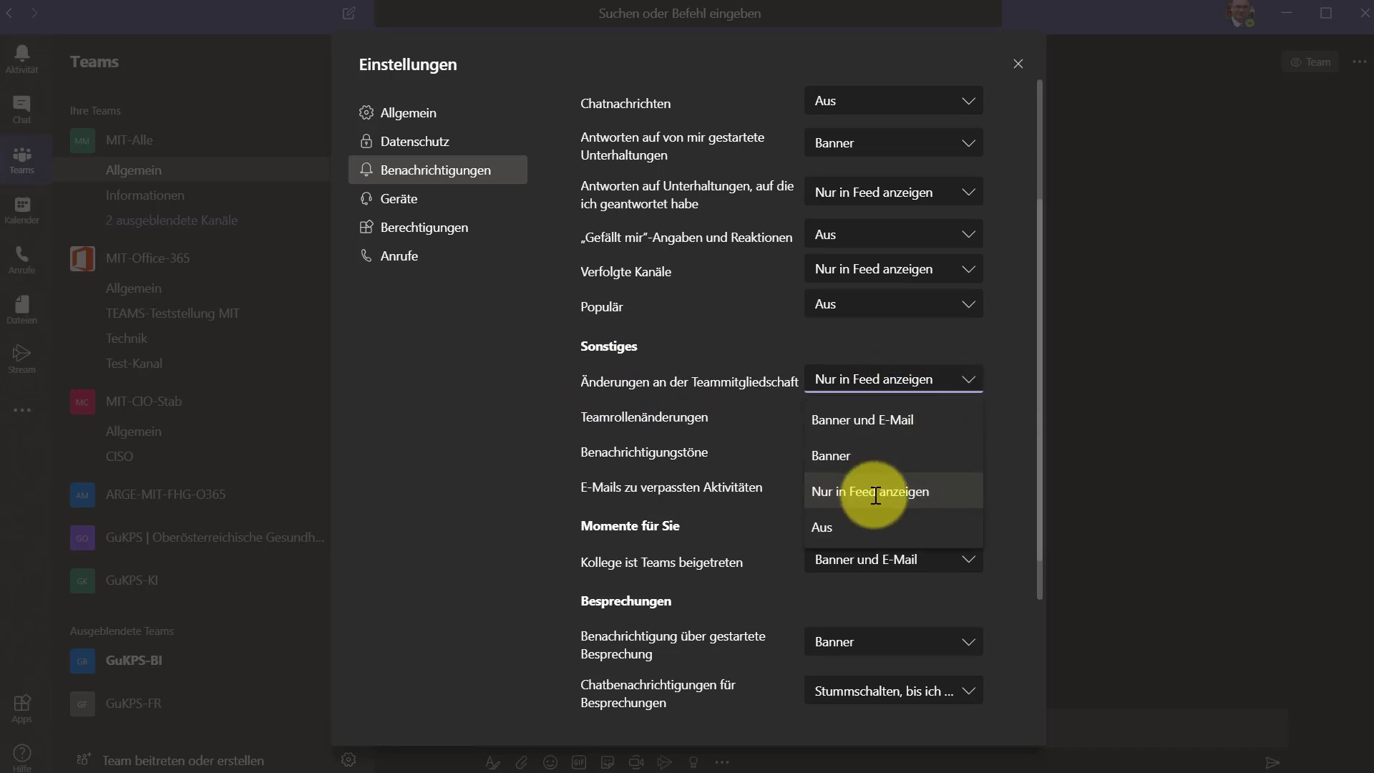
pyautogui.click(693, 431)
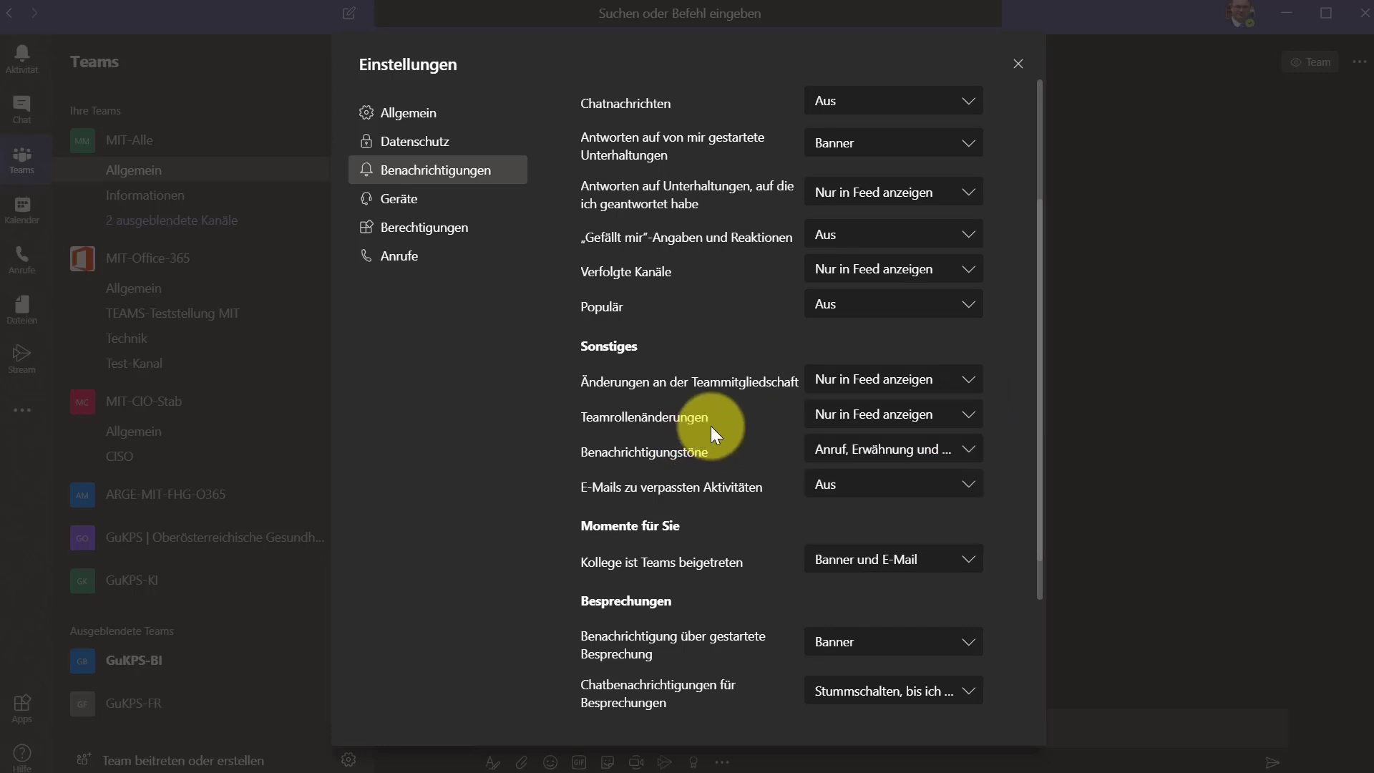
pyautogui.click(971, 422)
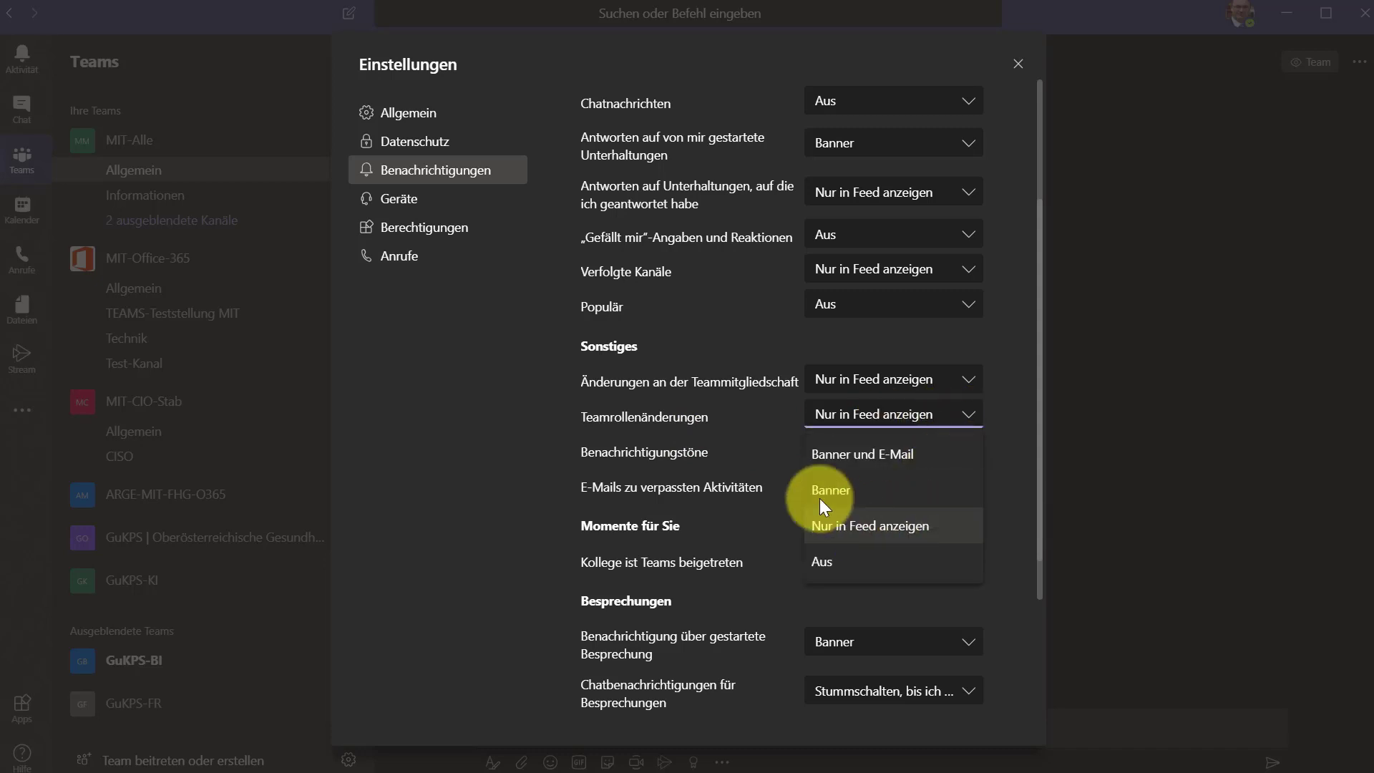
pyautogui.click(689, 454)
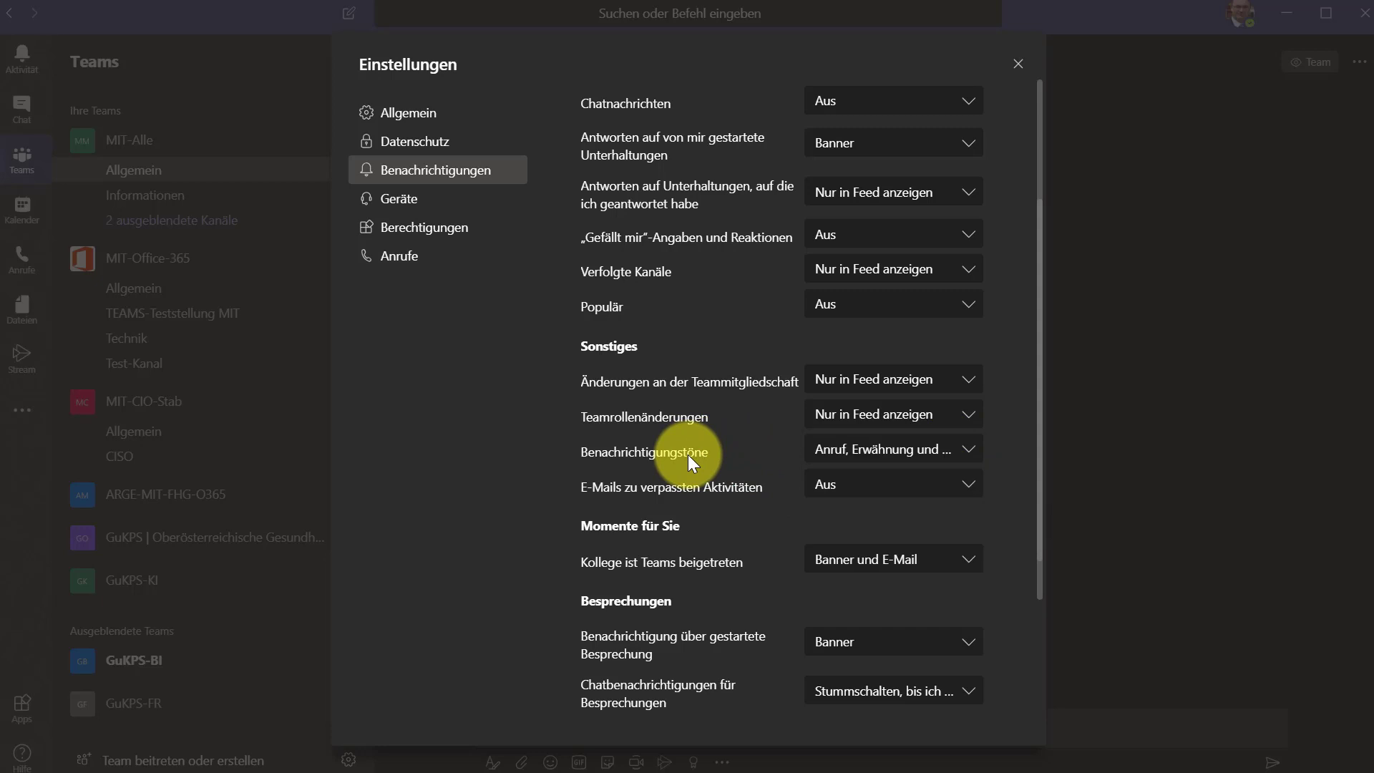
pyautogui.click(972, 452)
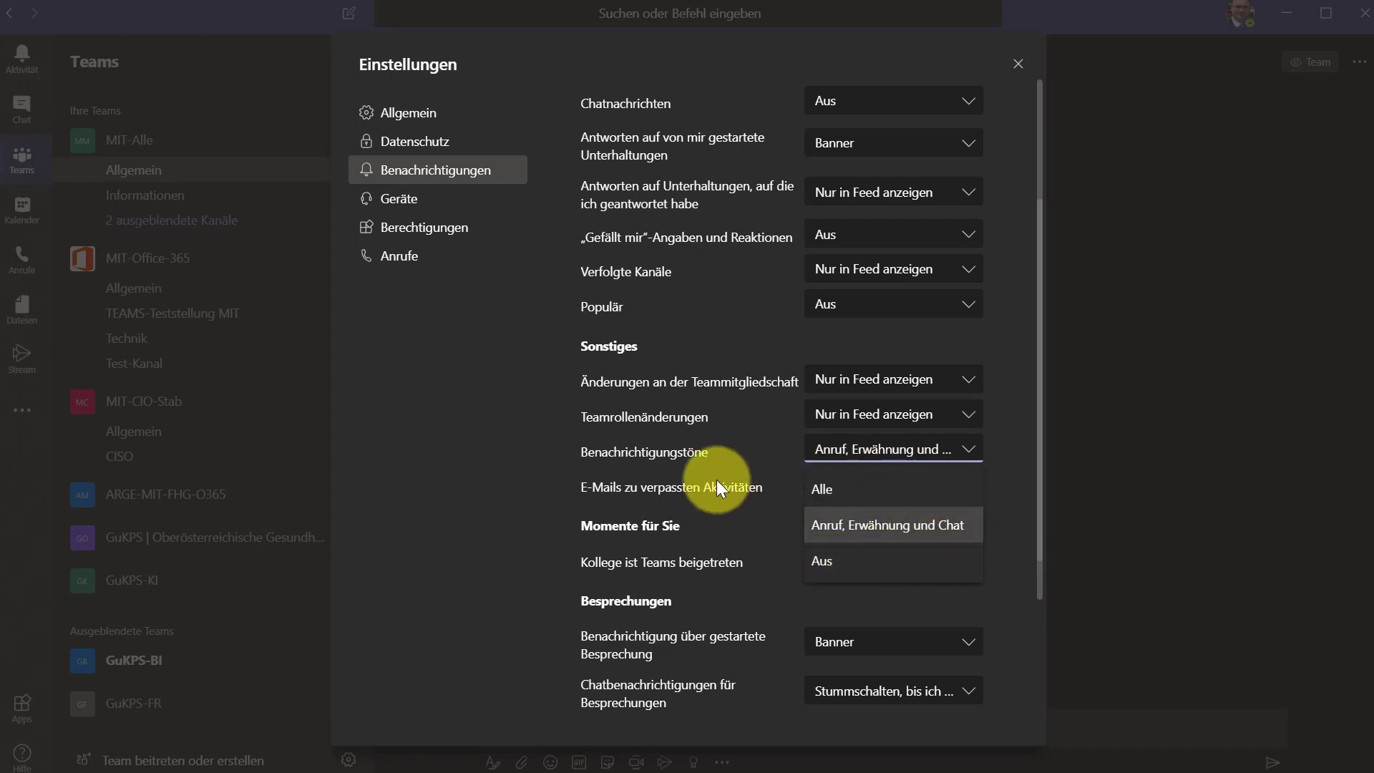
pyautogui.click(624, 500)
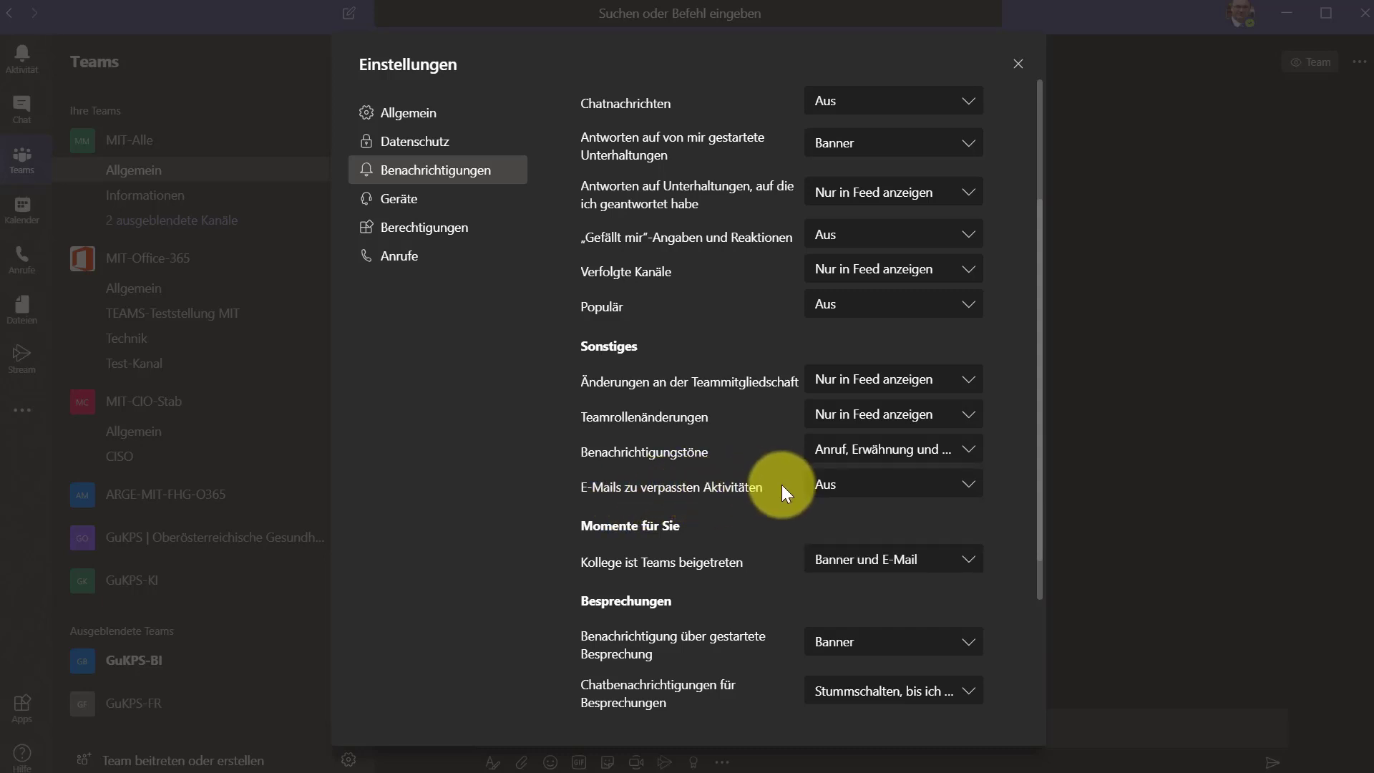
# Examine the frequency options for "E-Mails zu verpassten Aktivitäten" without changing the selection
pyautogui.click(971, 489)
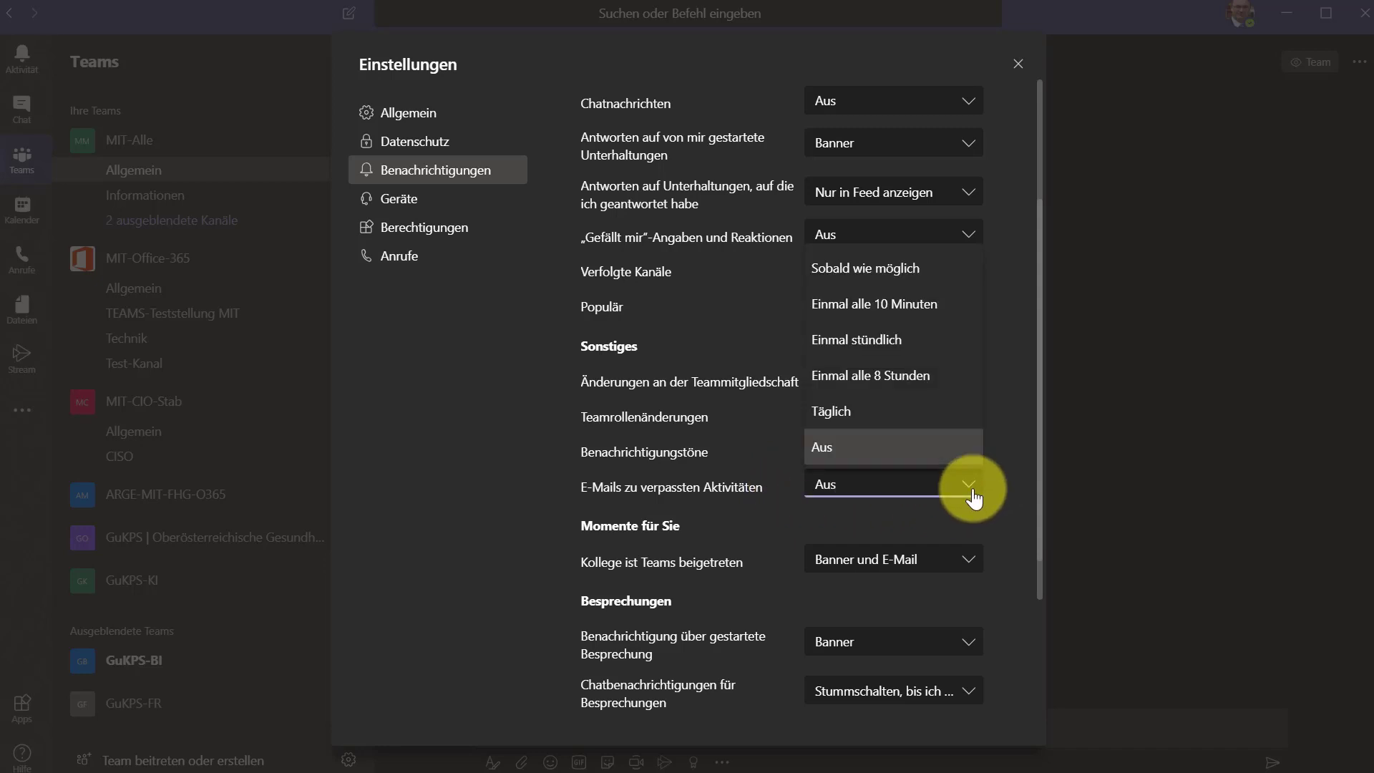
pyautogui.click(972, 494)
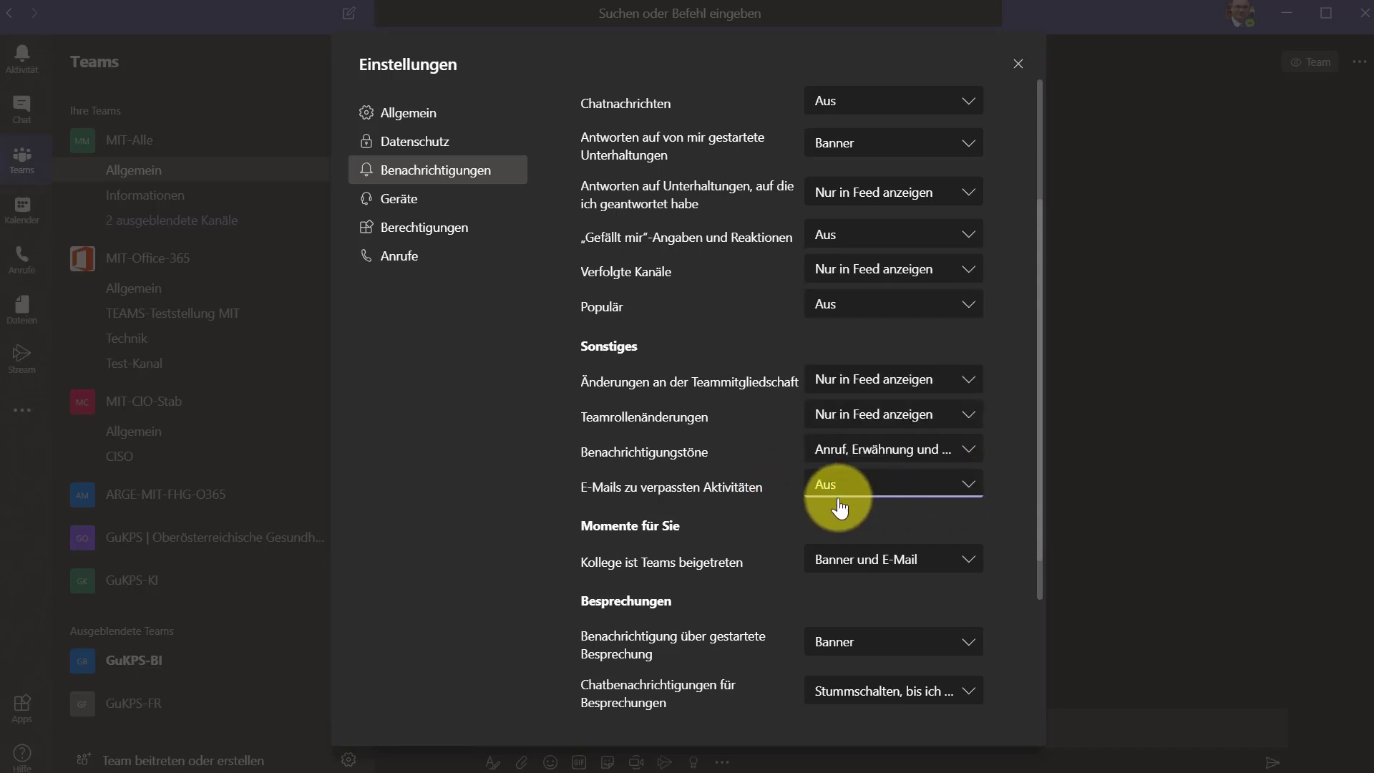
pyautogui.scroll(-2, 689, 519)
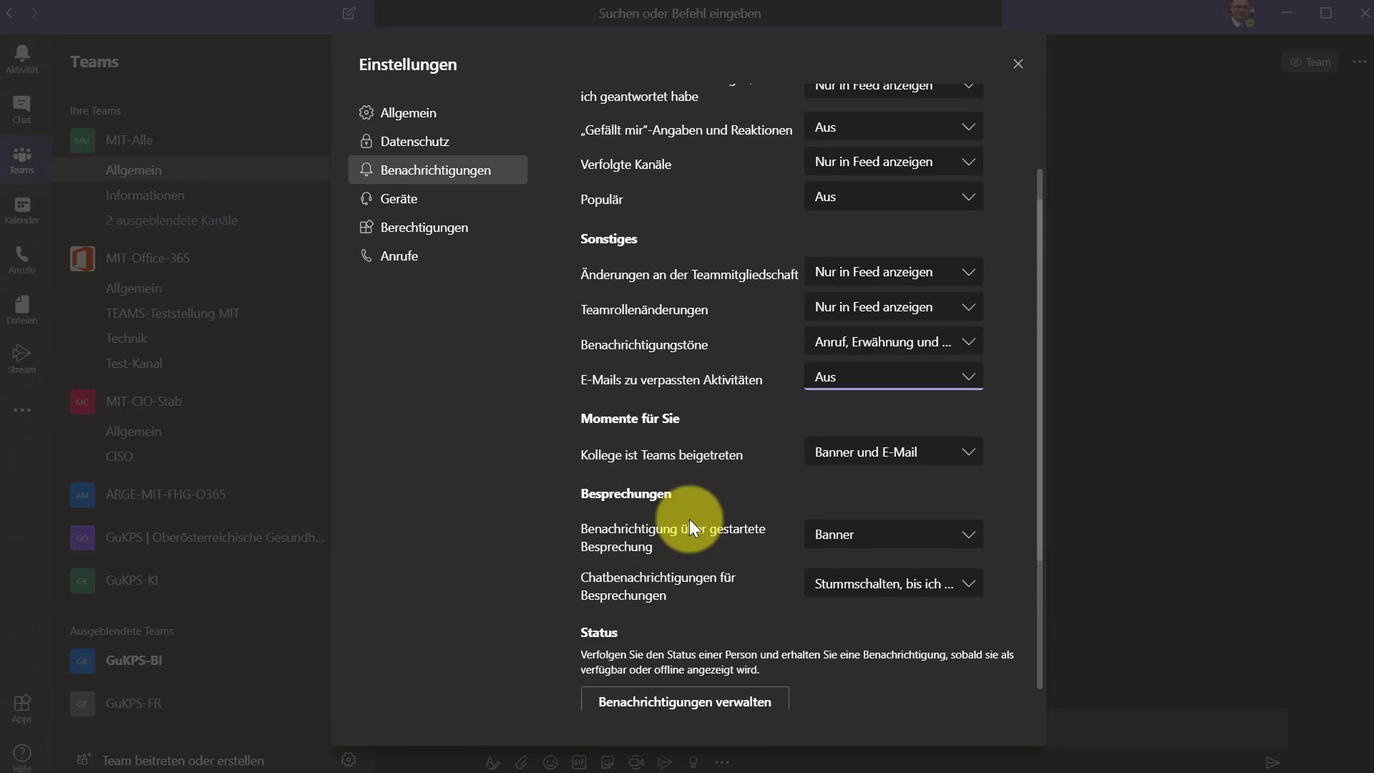
pyautogui.click(971, 380)
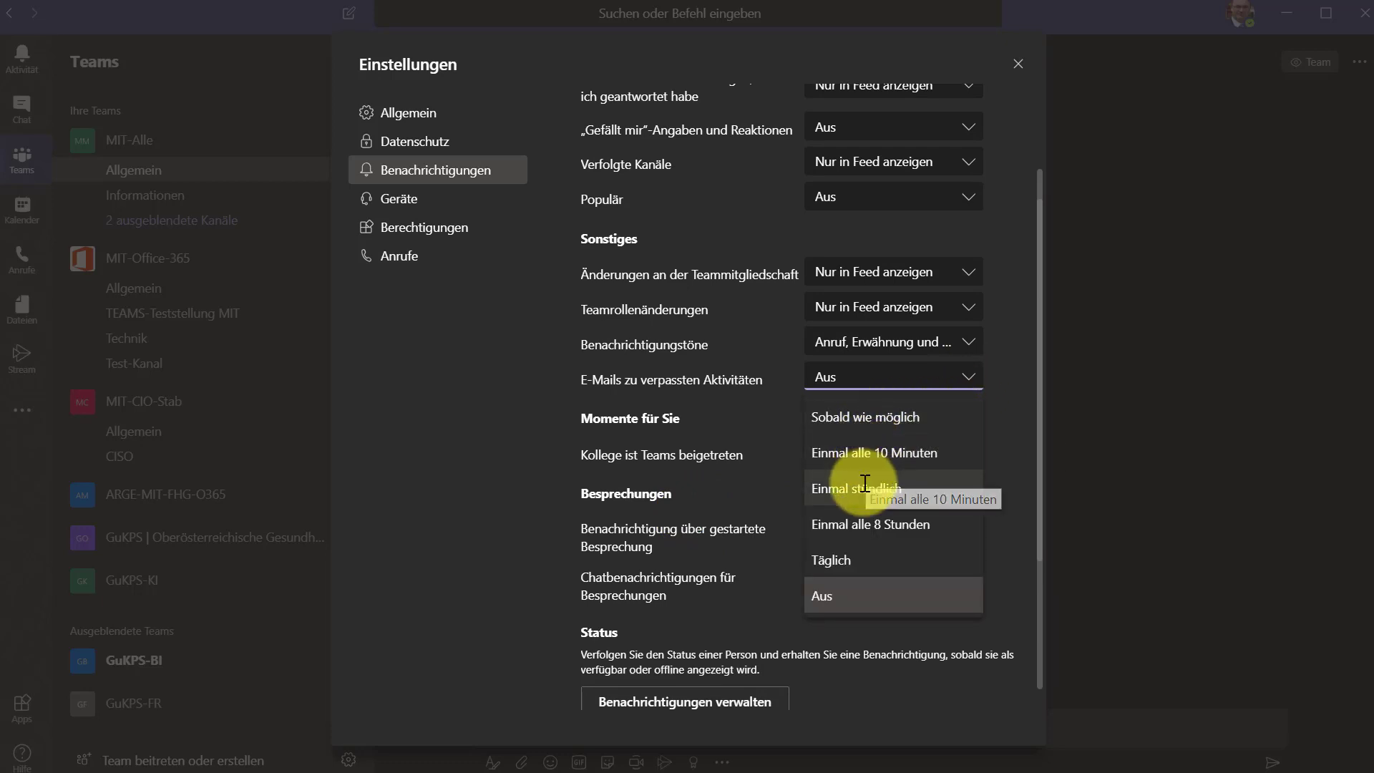
pyautogui.click(968, 380)
pyautogui.click(972, 377)
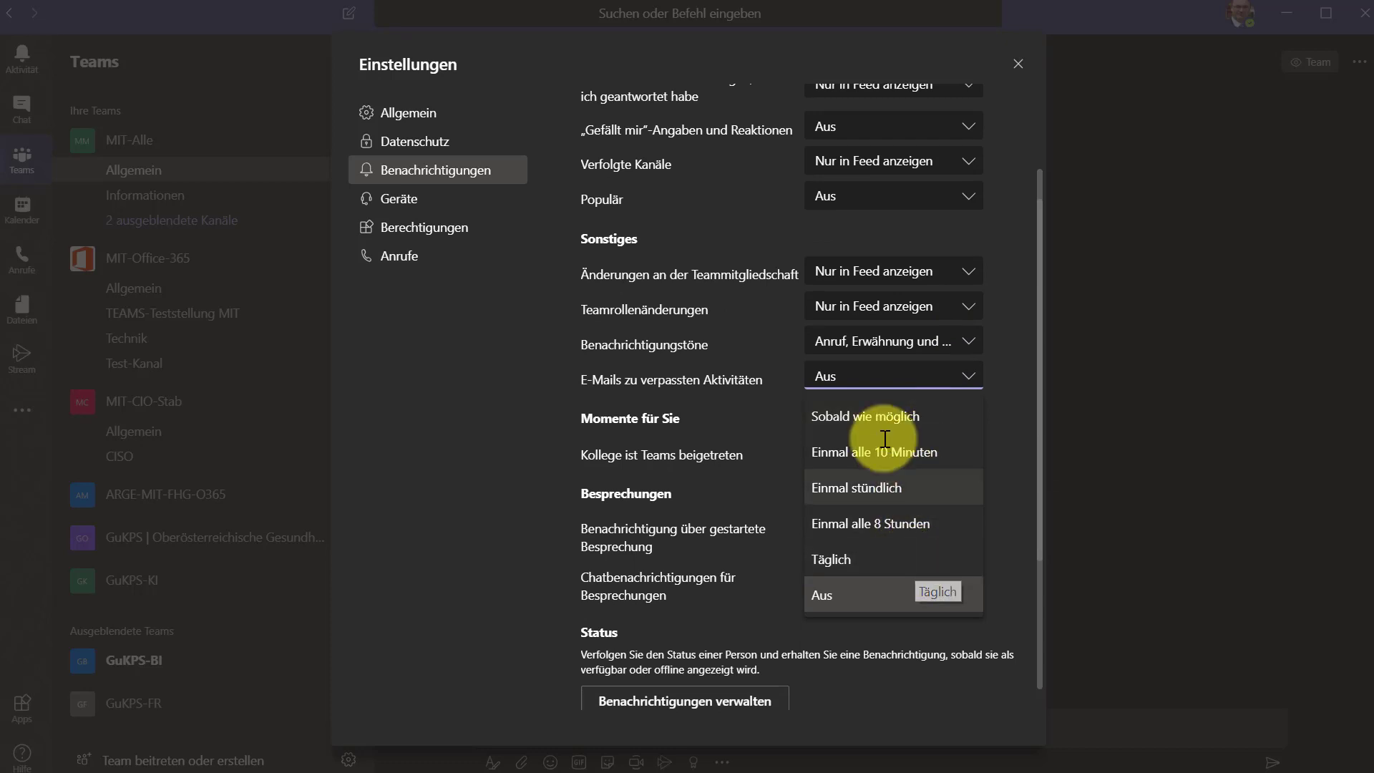
pyautogui.click(780, 388)
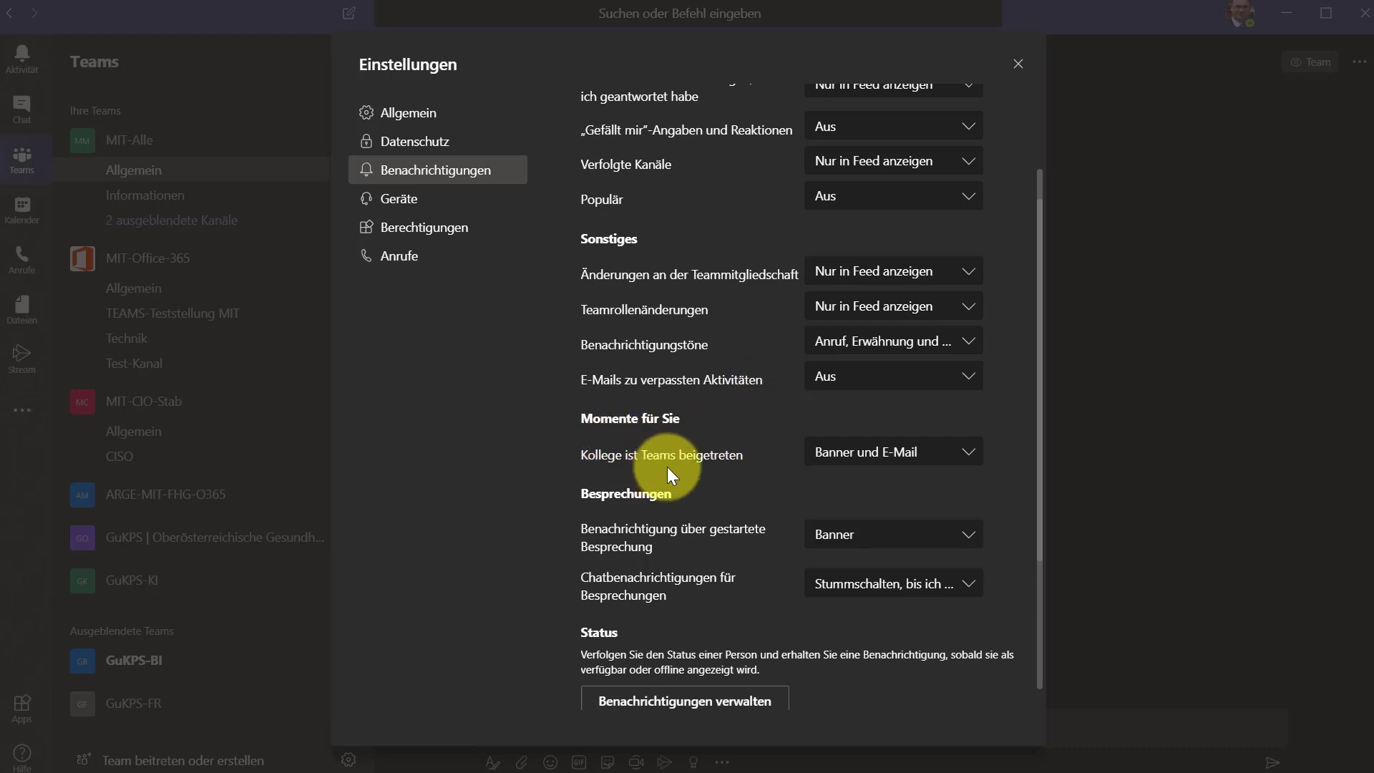
# Set the notification for "Kollege ist Teams beigetreten" to "Aus"
pyautogui.click(931, 462)
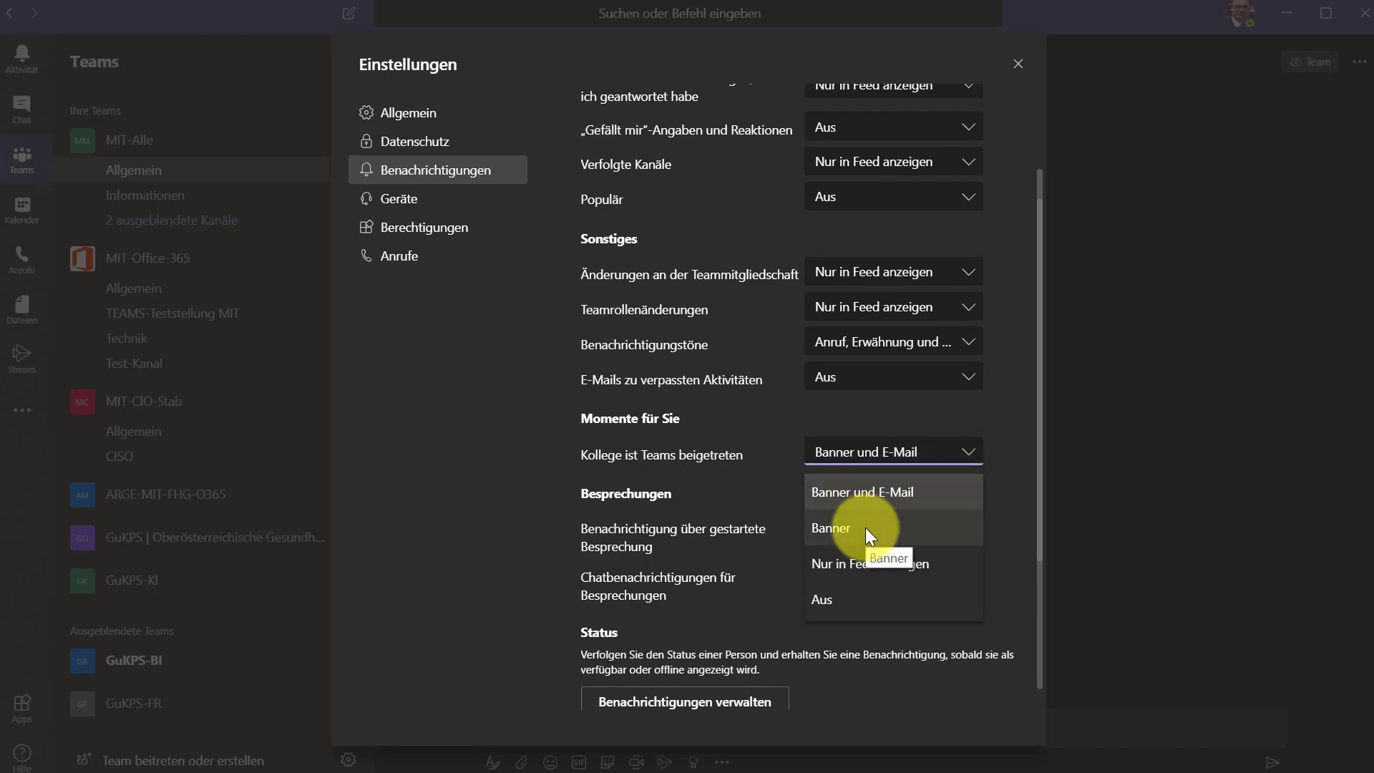
pyautogui.click(858, 600)
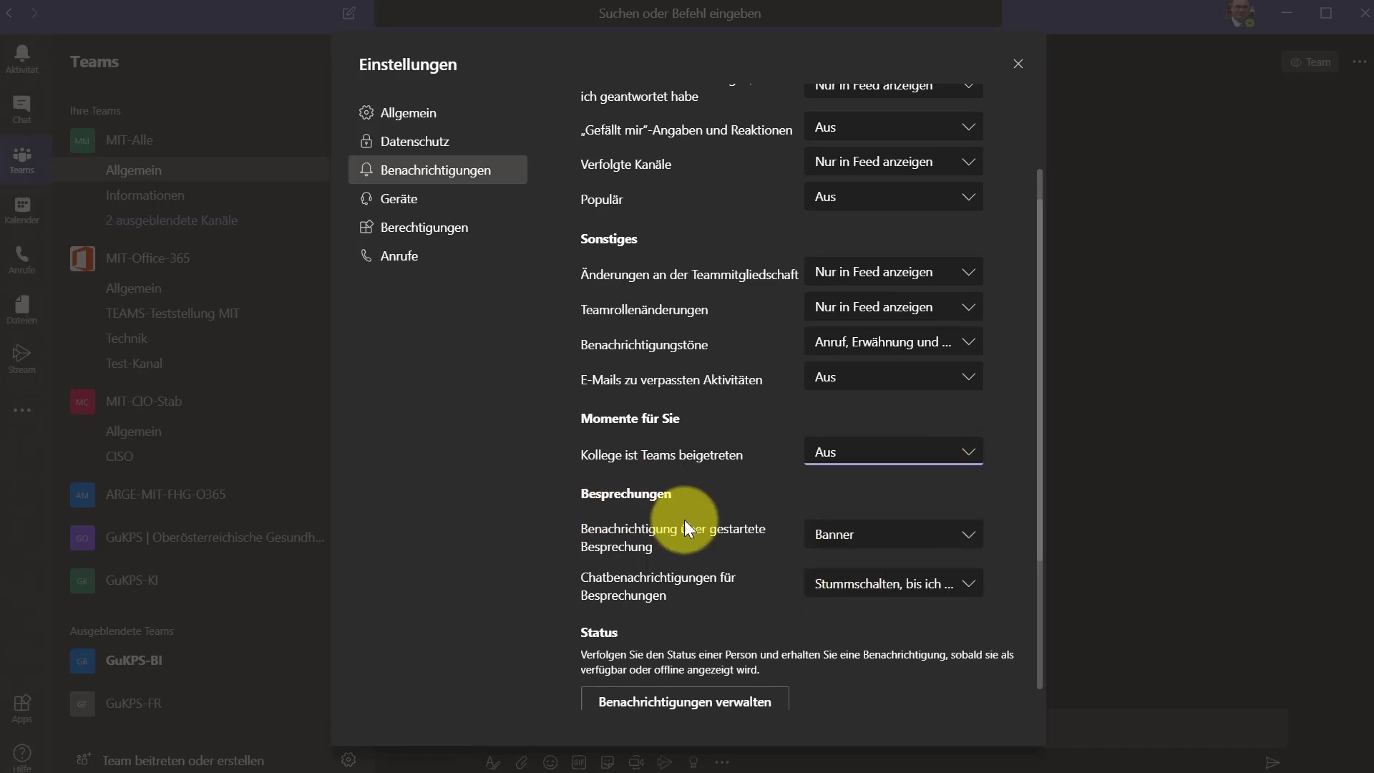
# Check the options for started-meeting notifications and choose "Stummschalten, bis ich teilnehme oder eine Nachricht sende" for meeting chat notifications
pyautogui.scroll(-1, 720, 499)
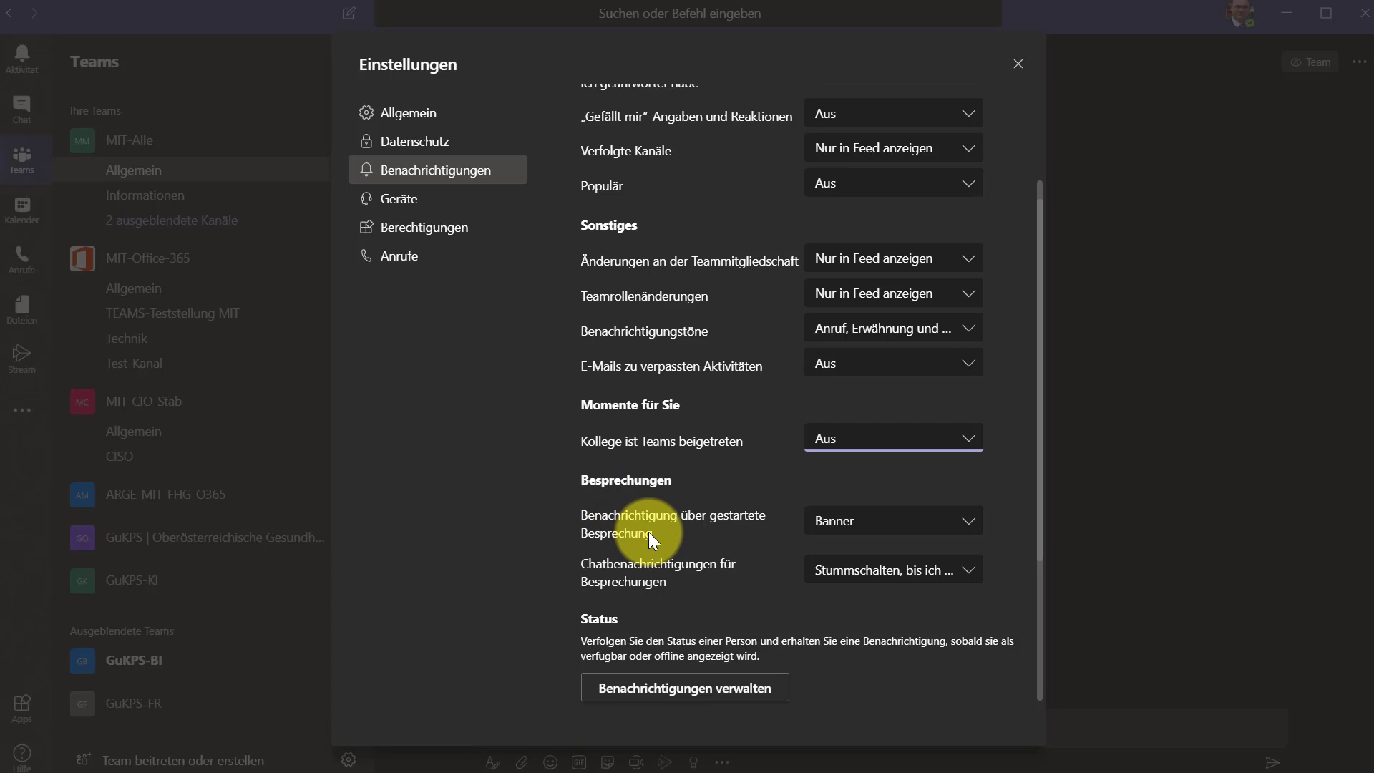
pyautogui.click(973, 528)
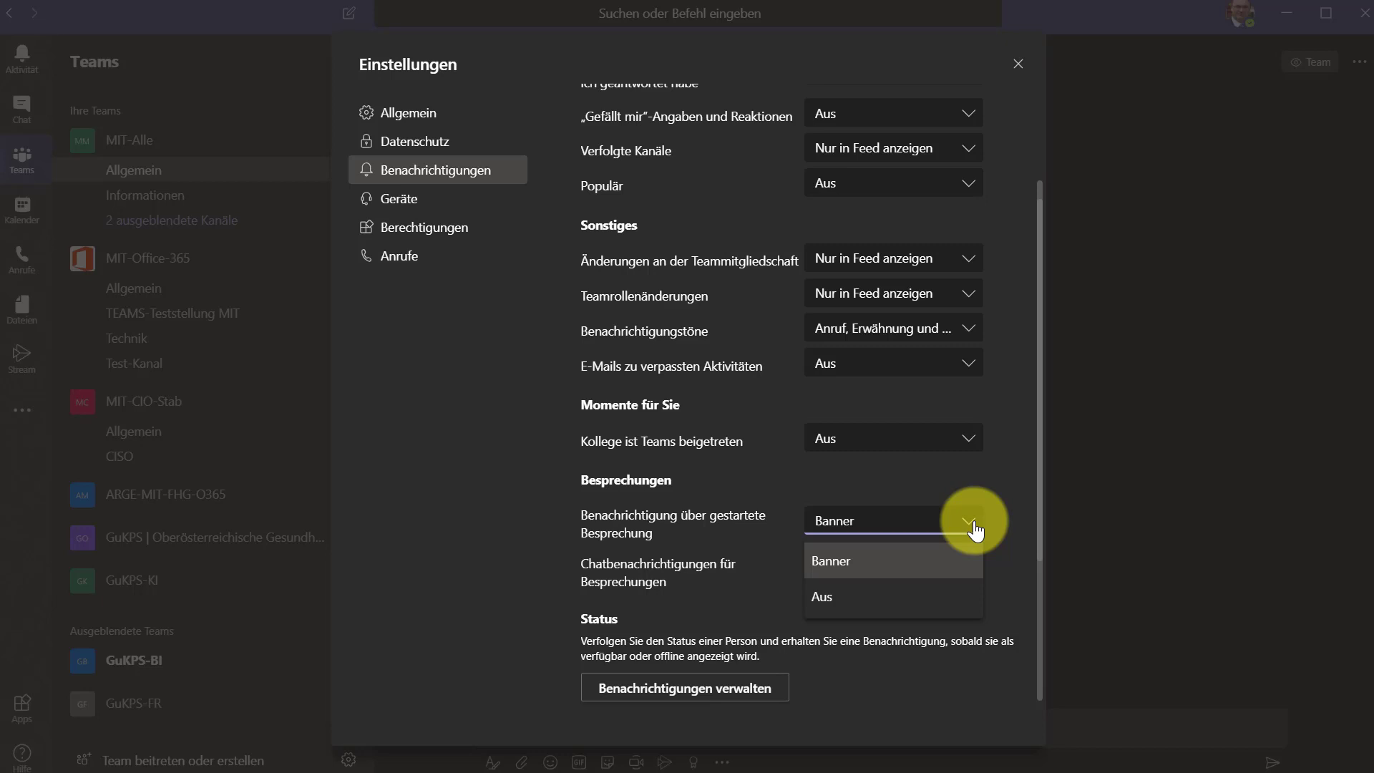
pyautogui.click(934, 541)
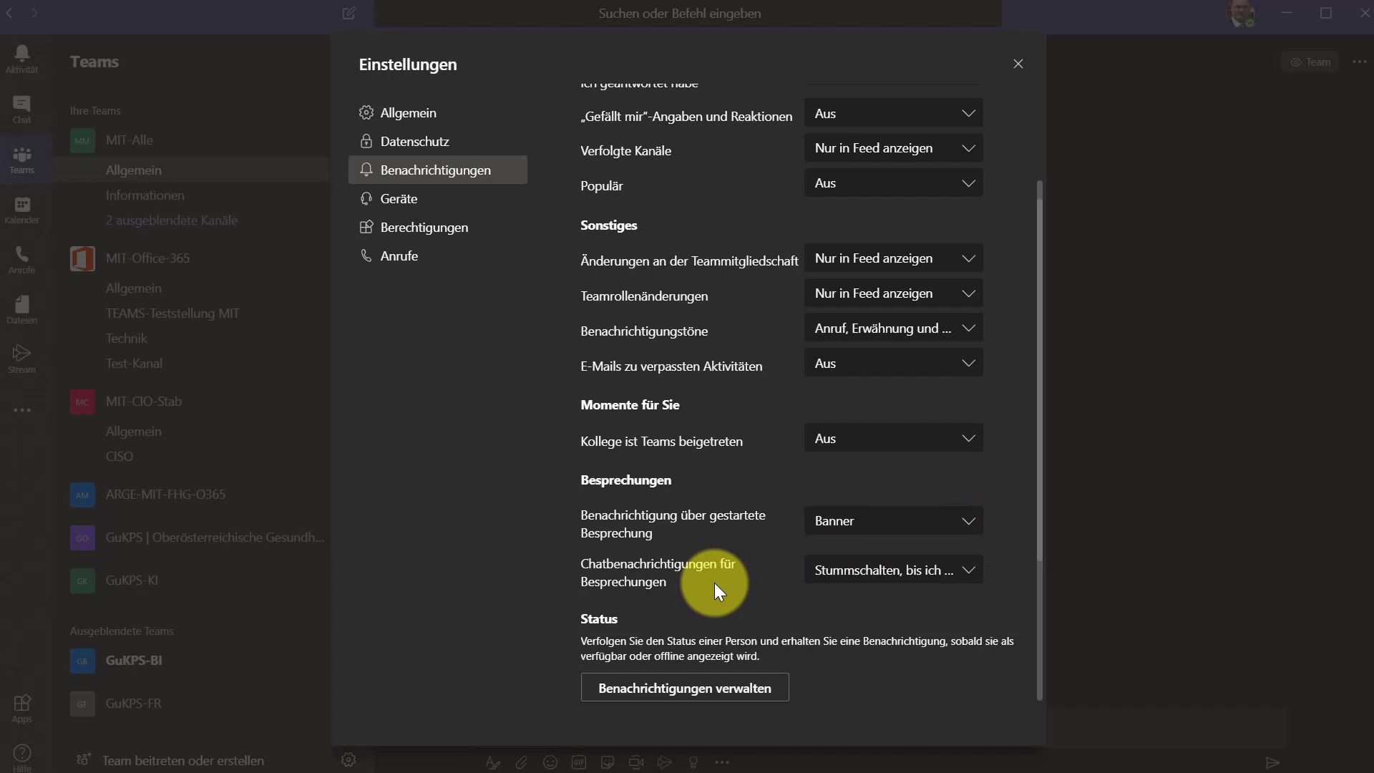
pyautogui.click(975, 581)
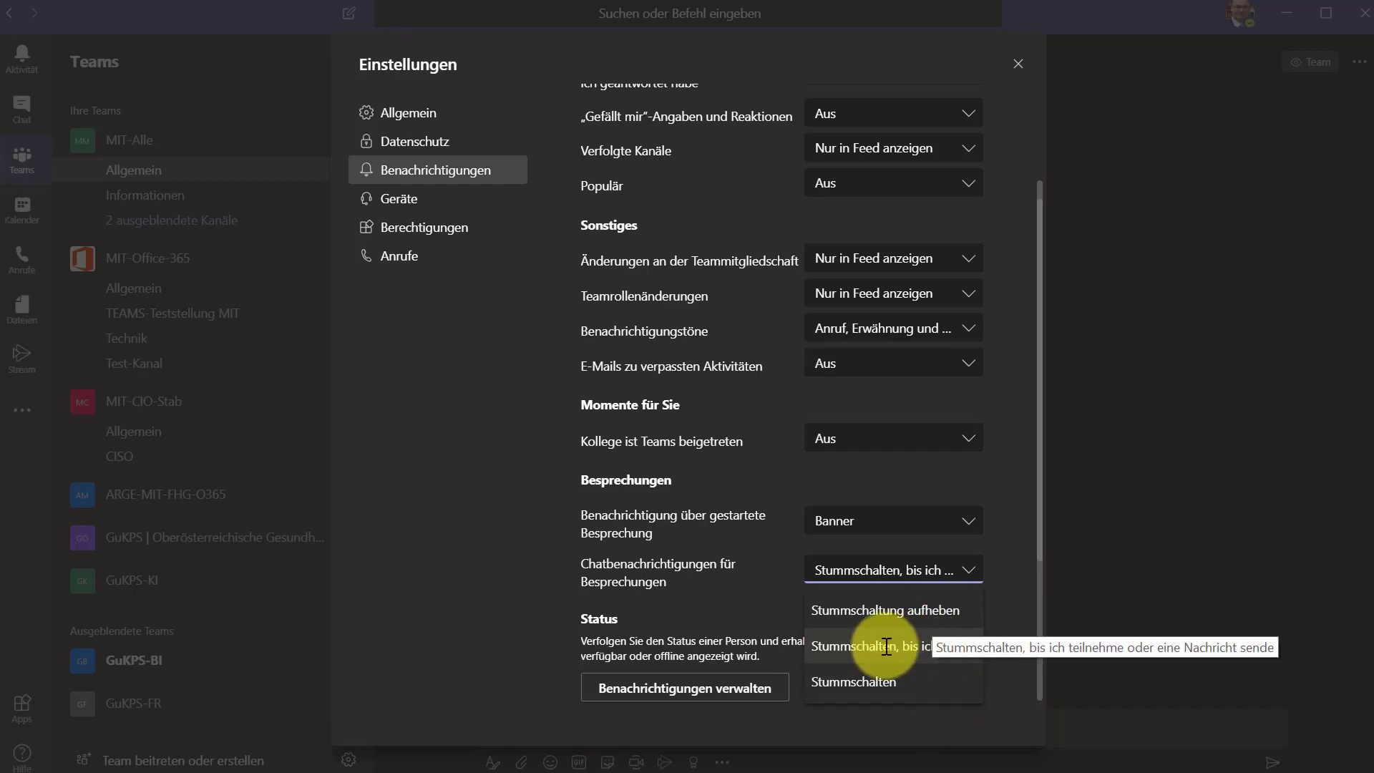
pyautogui.click(923, 647)
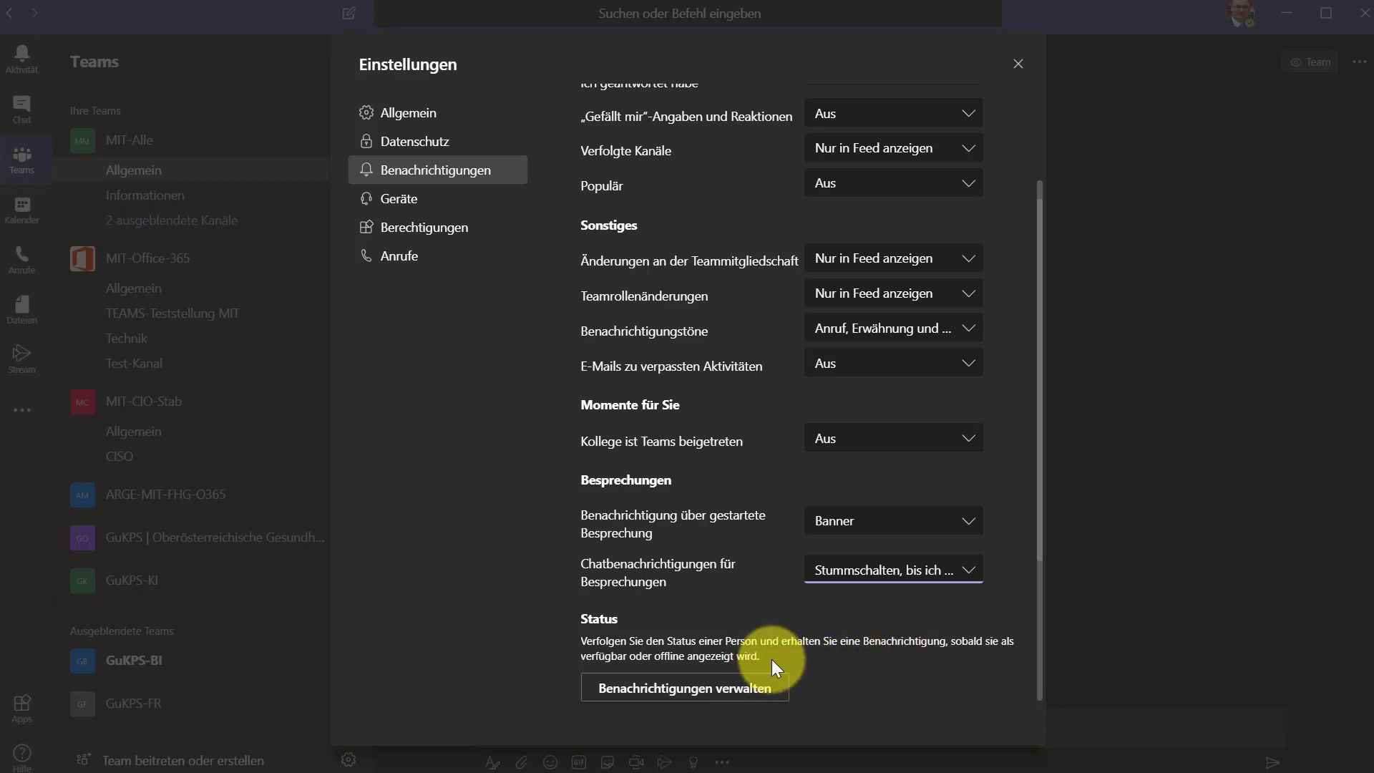
# View the page for managing status notifications about contacts and close the settings without adding anyone
pyautogui.click(755, 694)
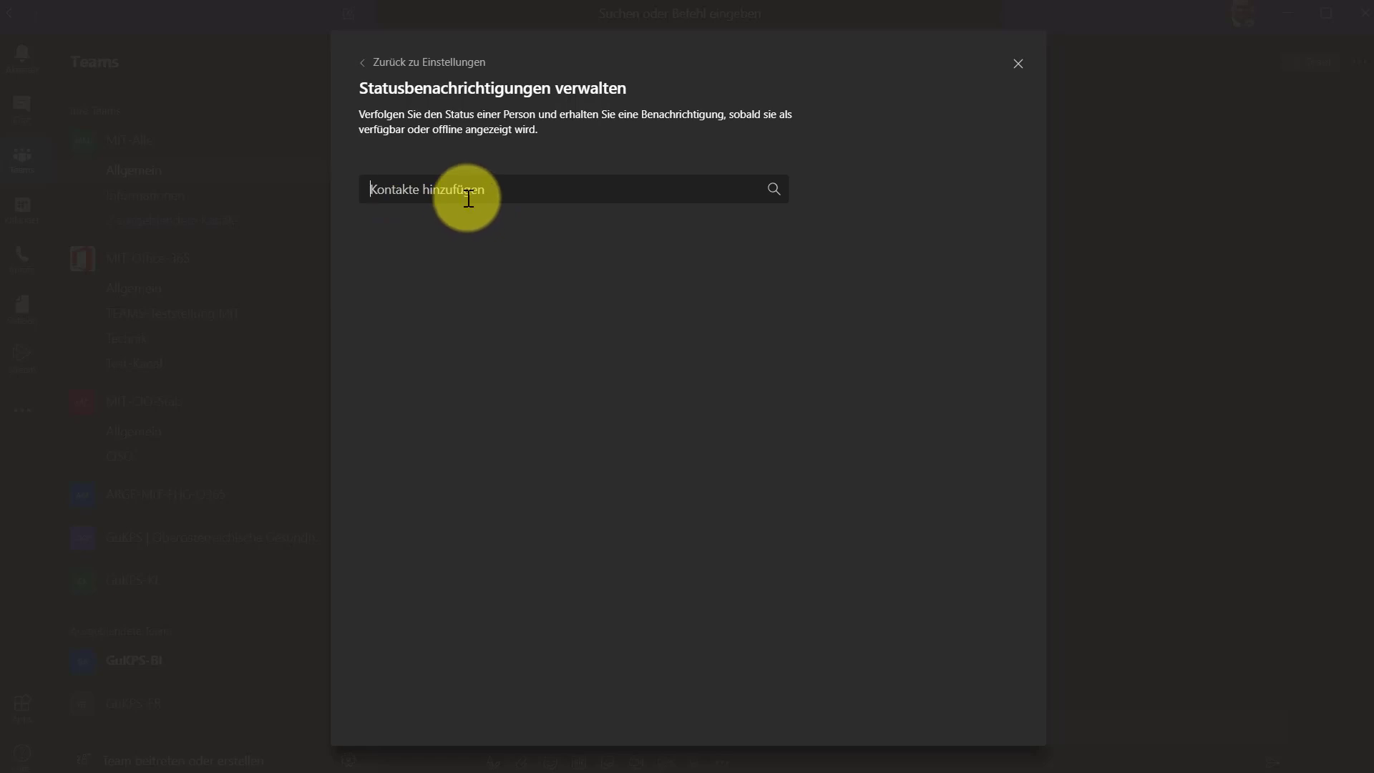
pyautogui.click(1020, 64)
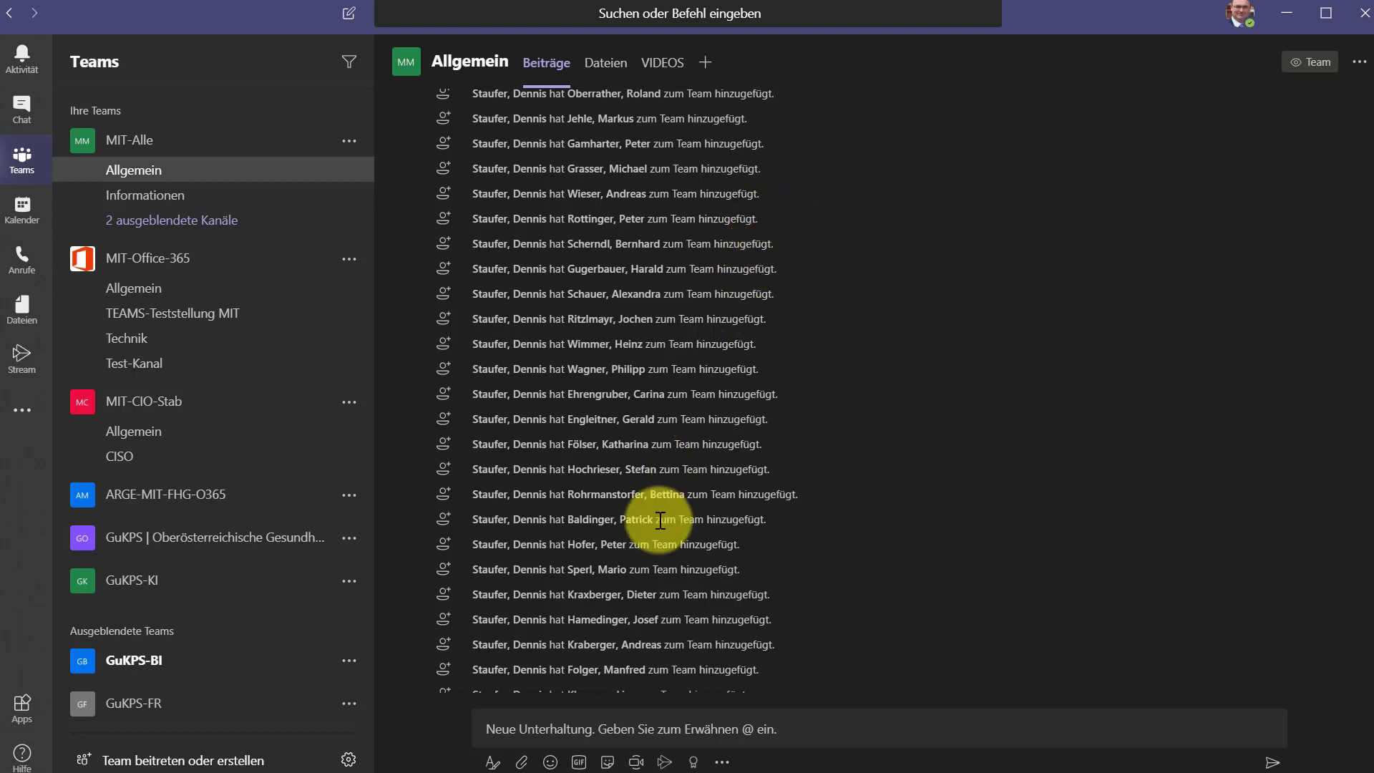
# Reopen the notification settings, review all categories from "Erwähnungen" to "Status", and close the settings
pyautogui.click(1241, 13)
pyautogui.click(1134, 261)
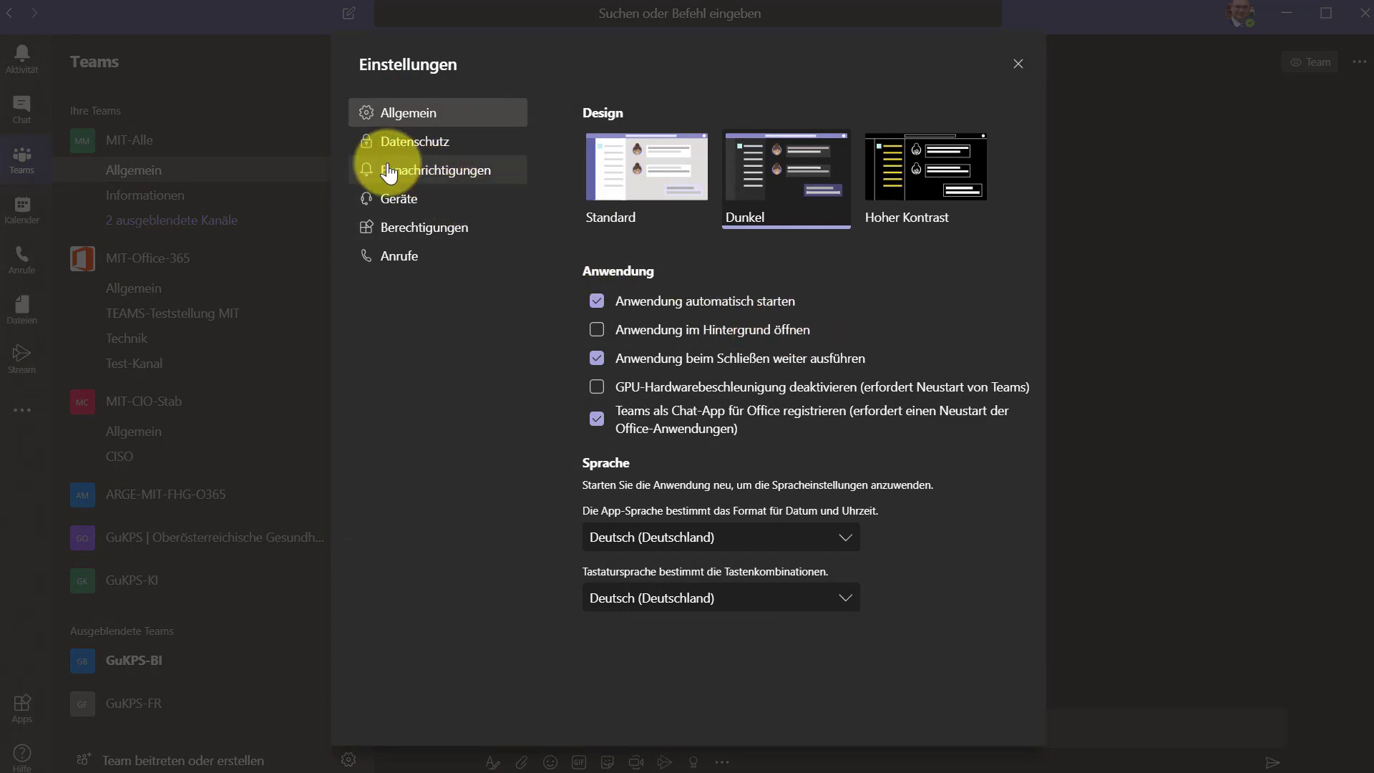
pyautogui.click(405, 176)
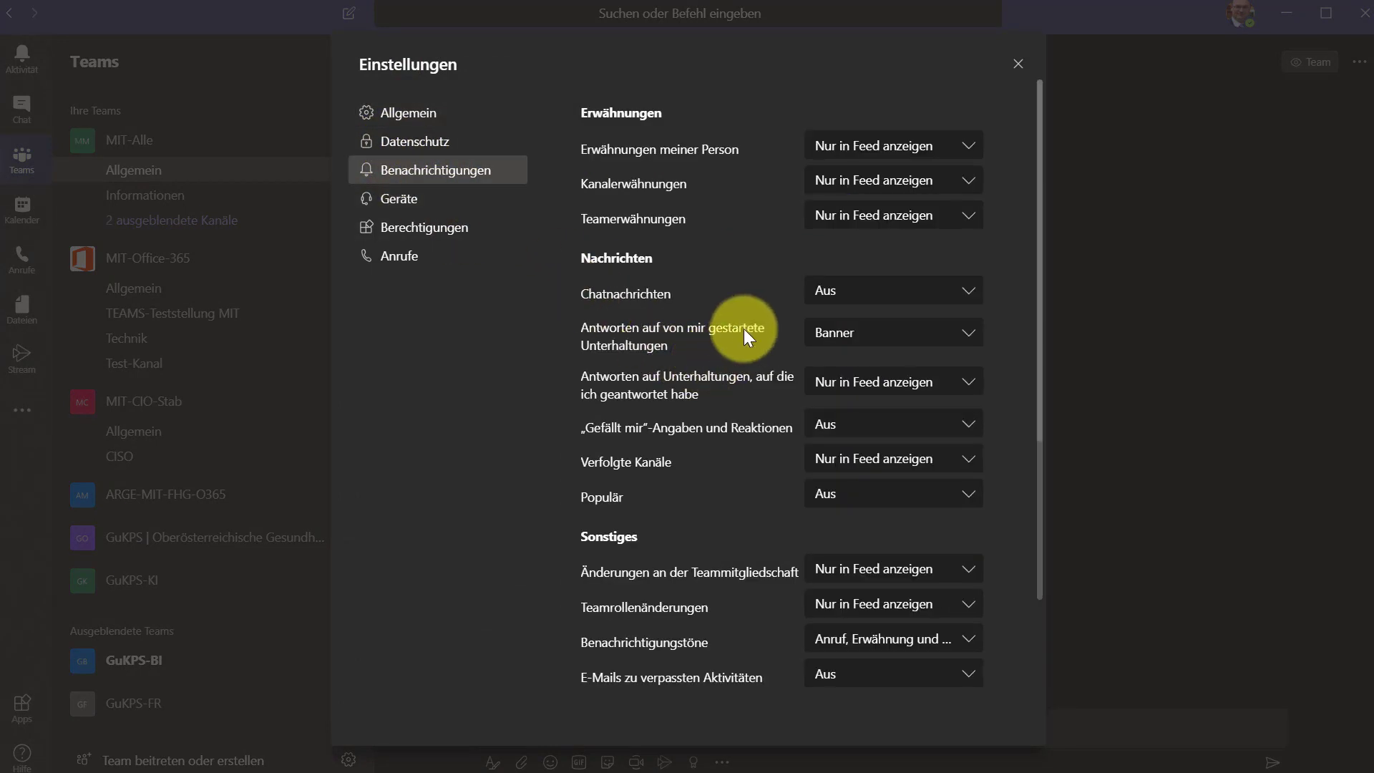
pyautogui.scroll(-3, 738, 331)
pyautogui.scroll(3, 737, 332)
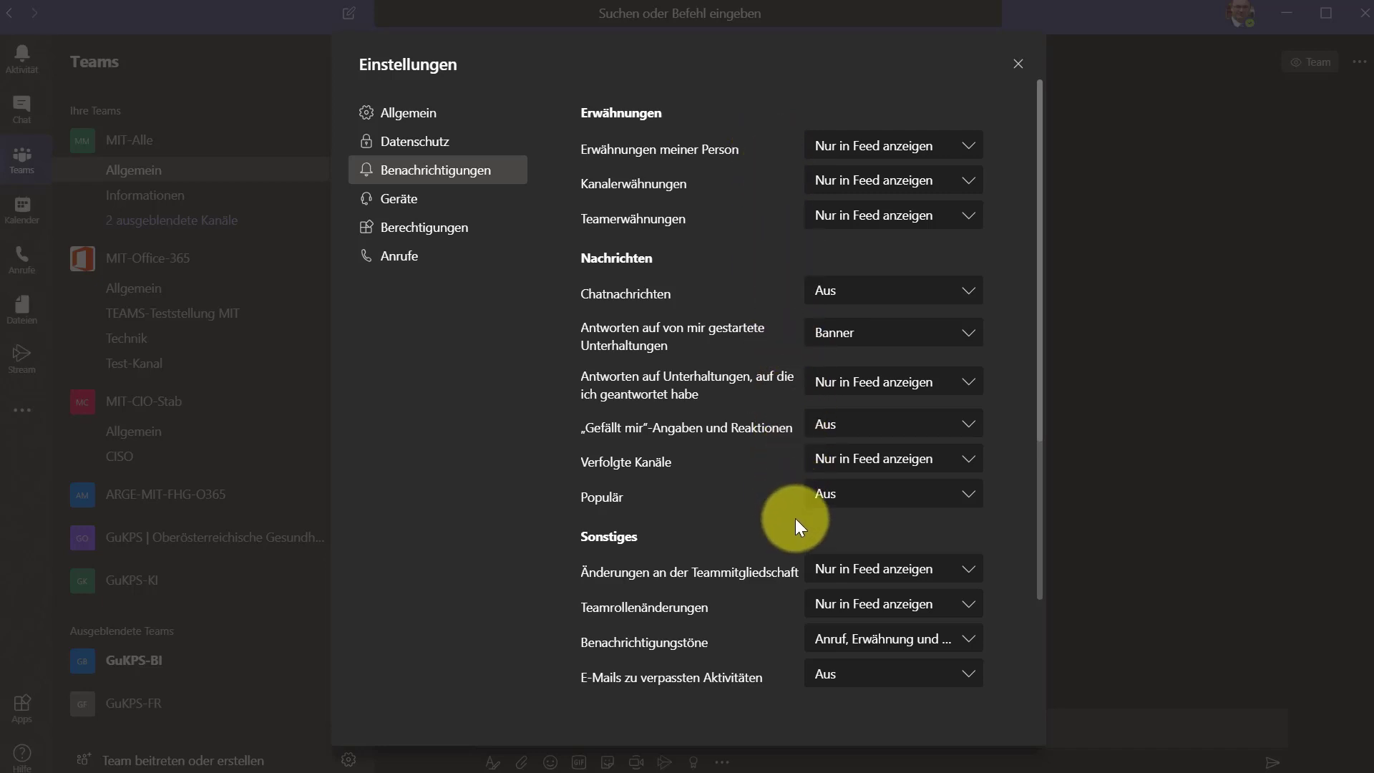
pyautogui.scroll(-3, 796, 518)
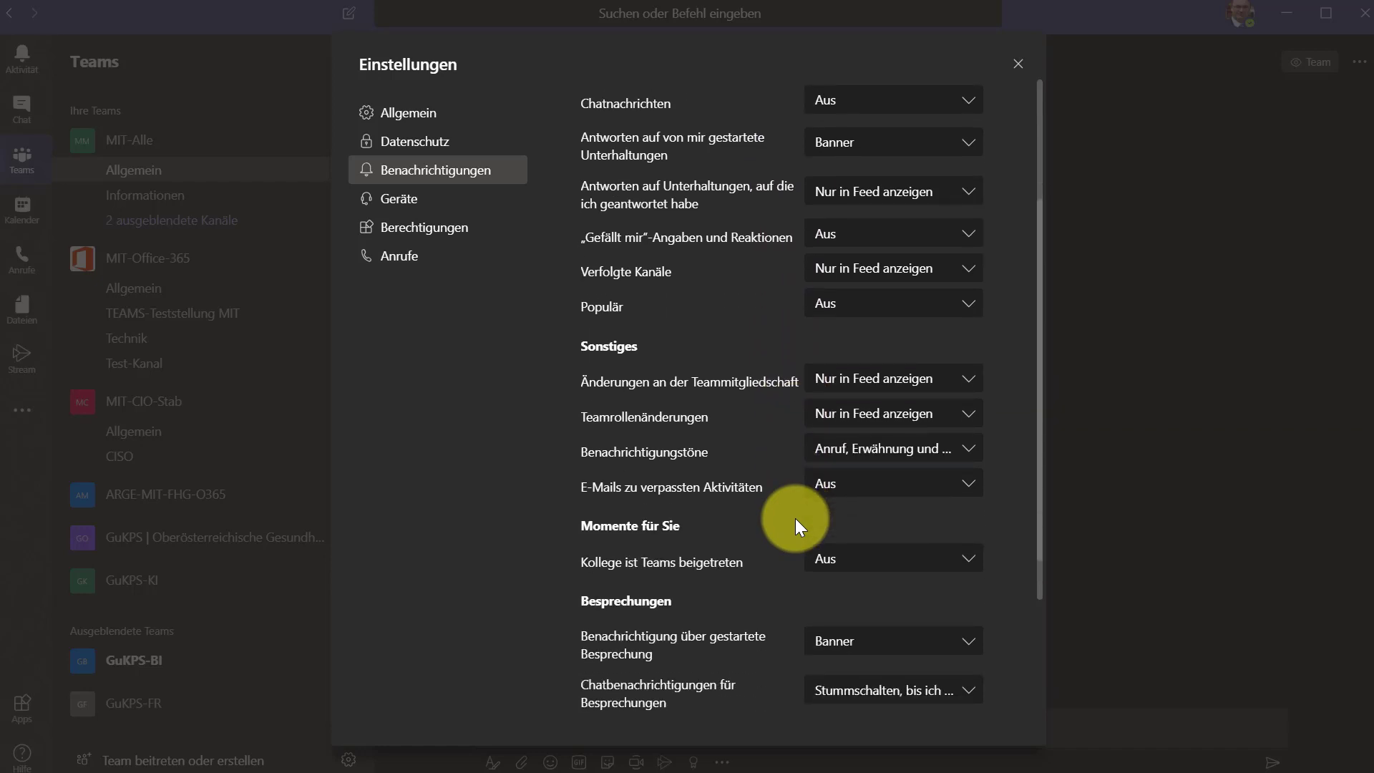
pyautogui.scroll(-2, 796, 519)
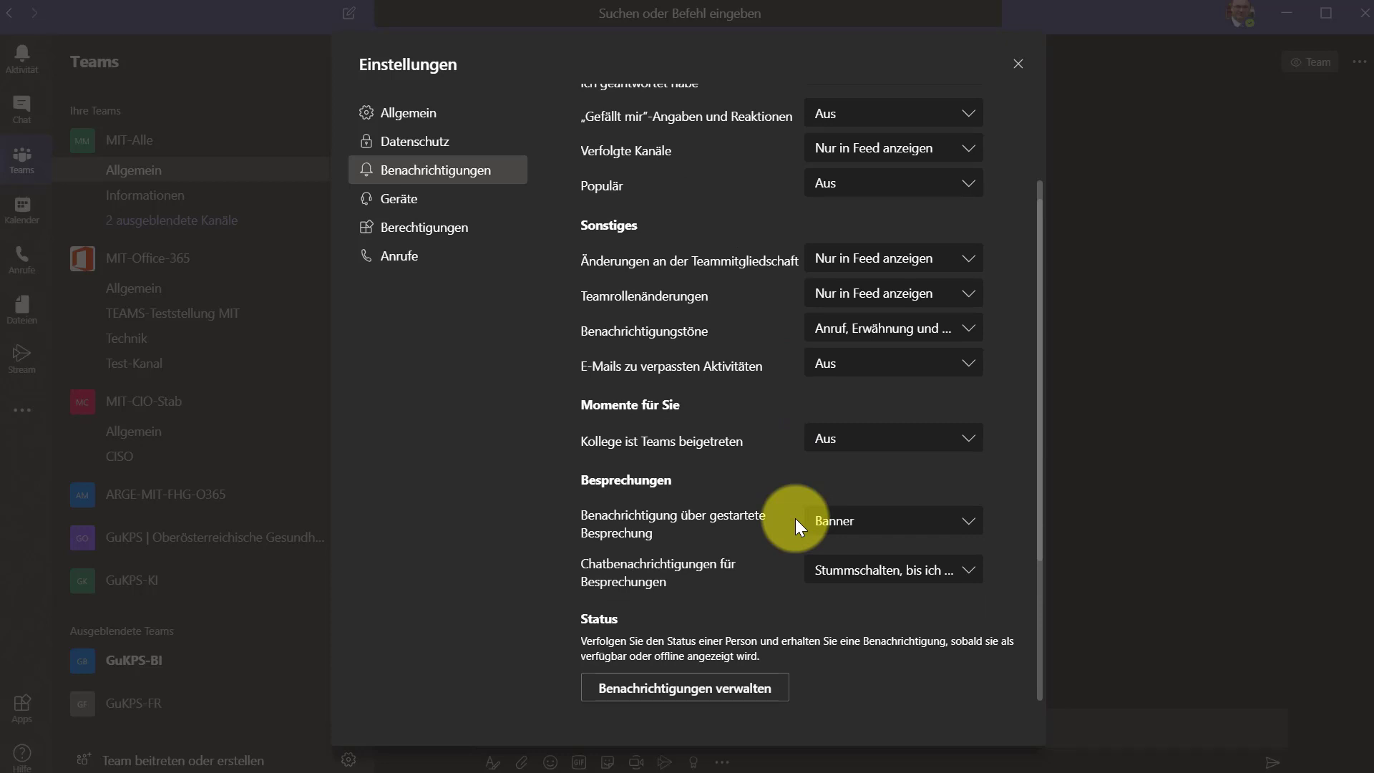
pyautogui.scroll(5, 796, 518)
pyautogui.scroll(1, 796, 518)
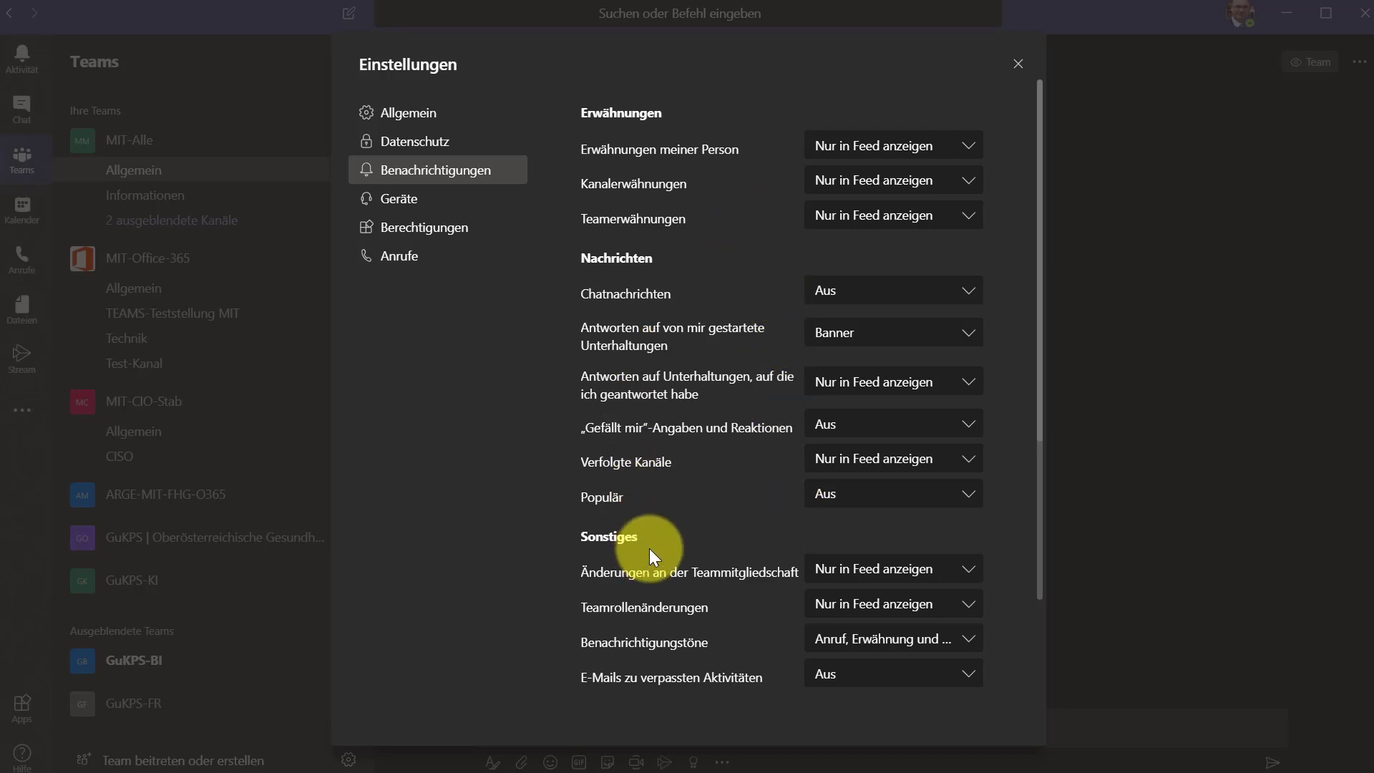
pyautogui.click(1019, 65)
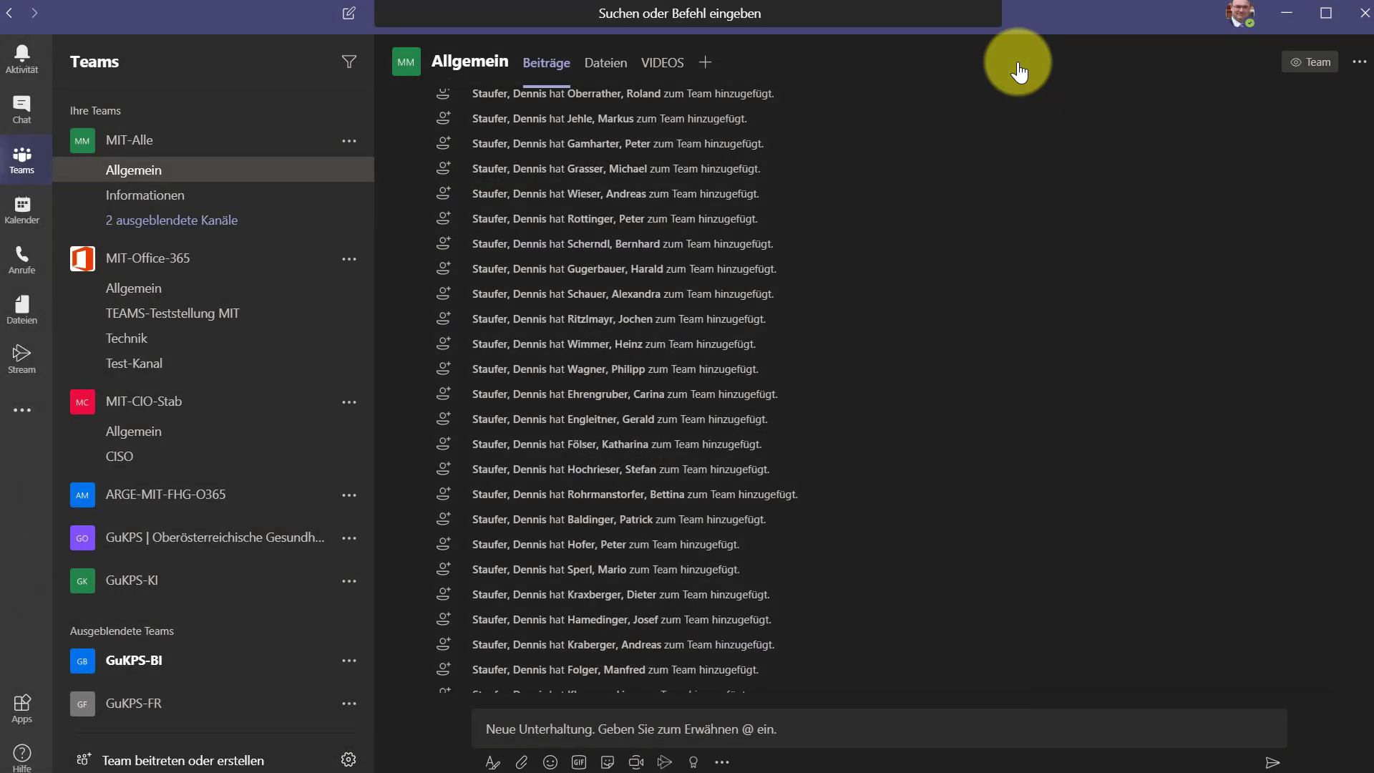